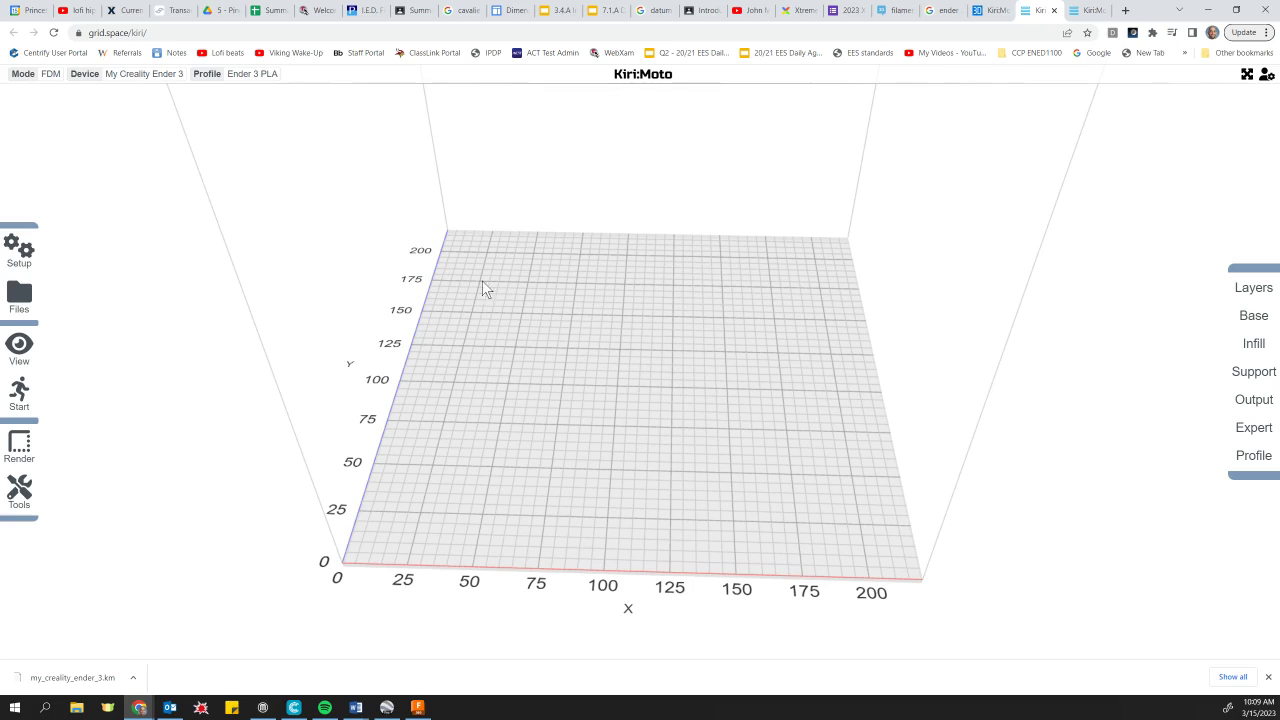
left_click(155, 33)
left_click(112, 36)
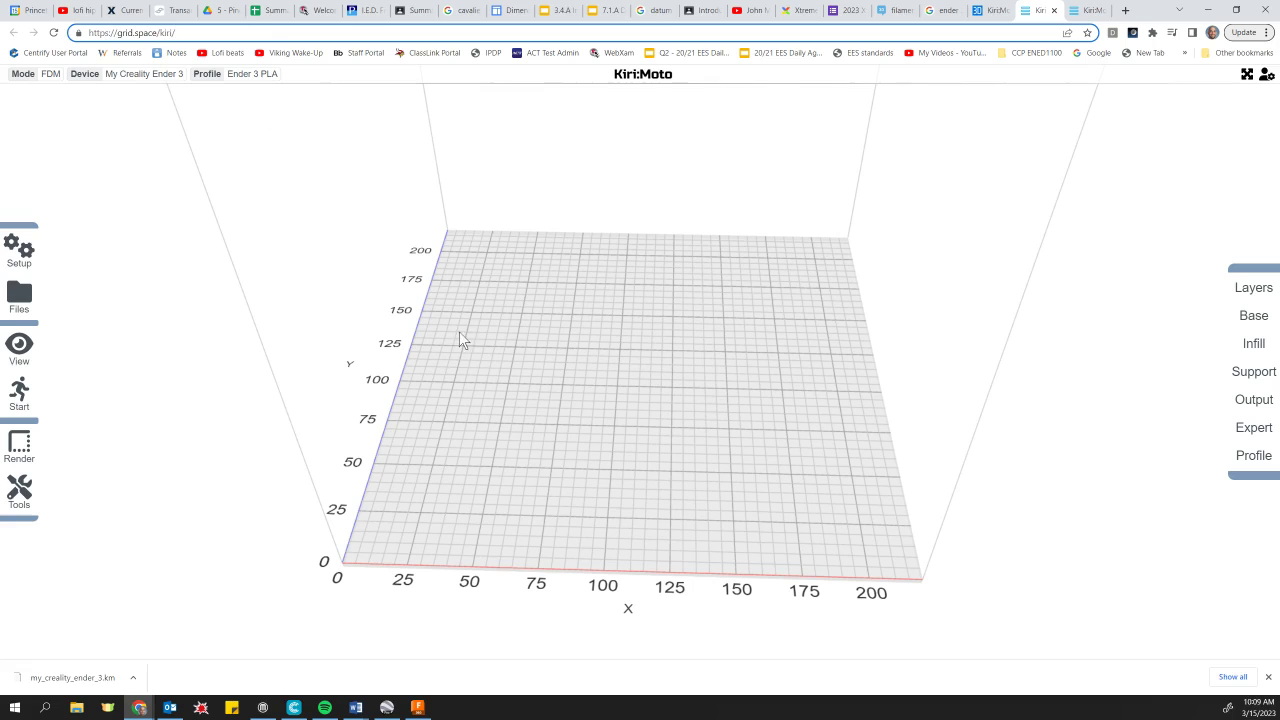
left_click(445, 304)
scroll(440, 315, "up", 5)
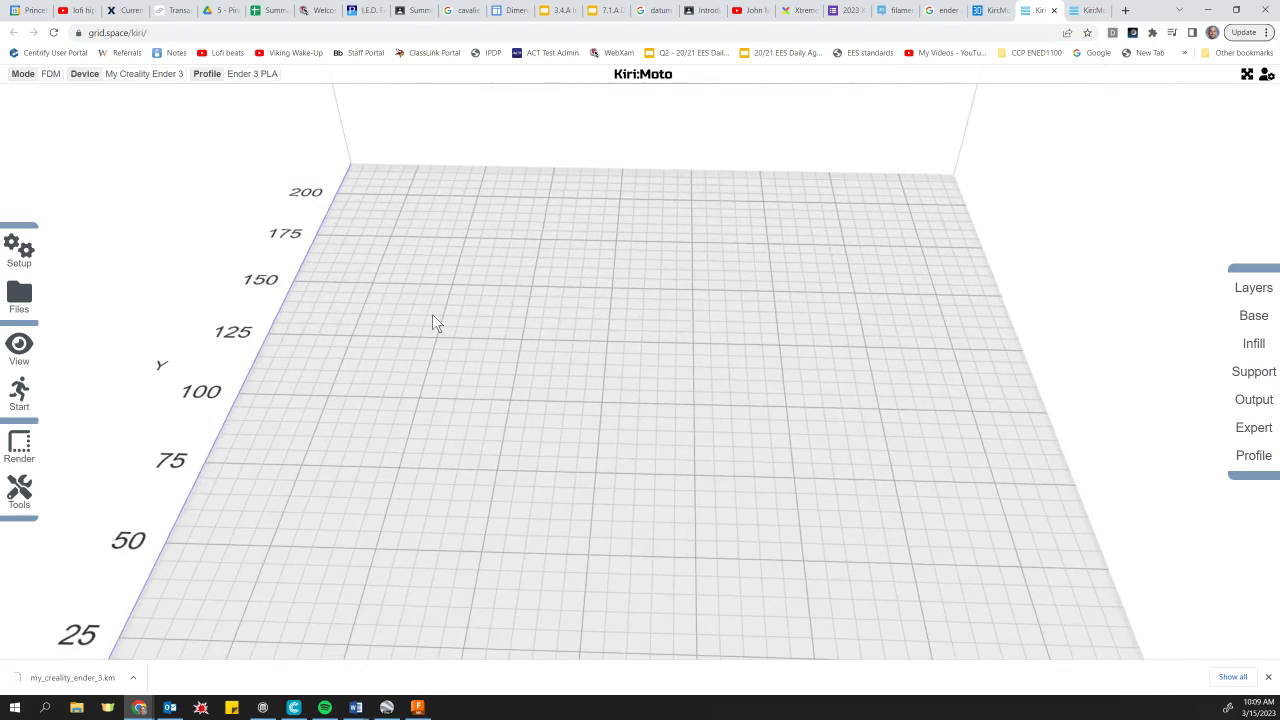
scroll(433, 312, "down", 5)
mouse_move(557, 209)
left_mouse_down()
mouse_move(537, 226)
mouse_move(549, 208)
left_mouse_up()
left_click_drag(289, 277, 269, 309)
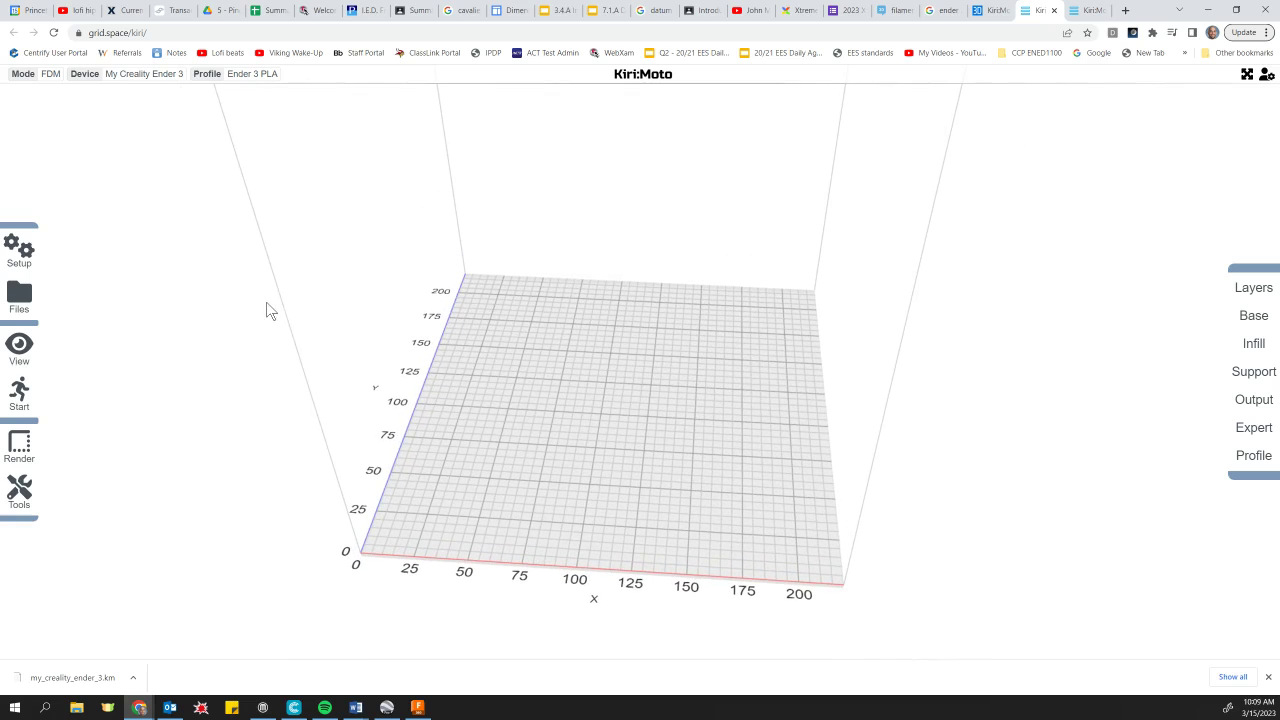
left_click(25, 80)
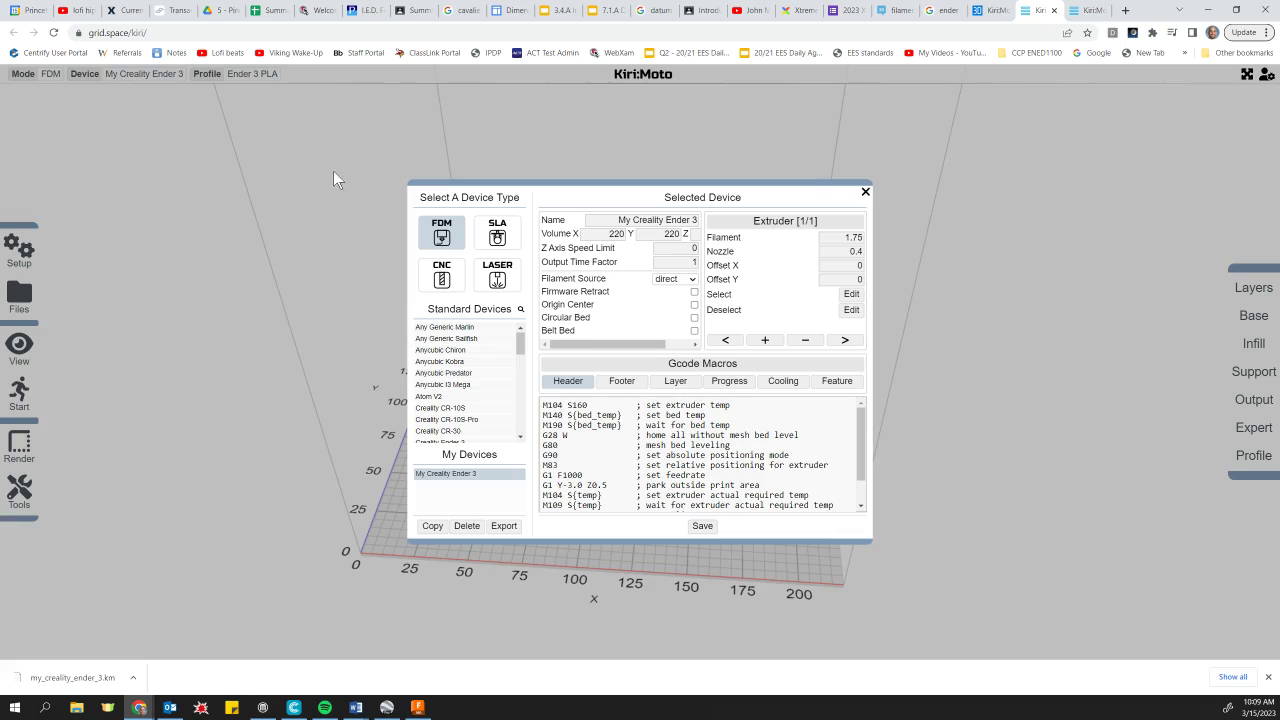
left_click(865, 193)
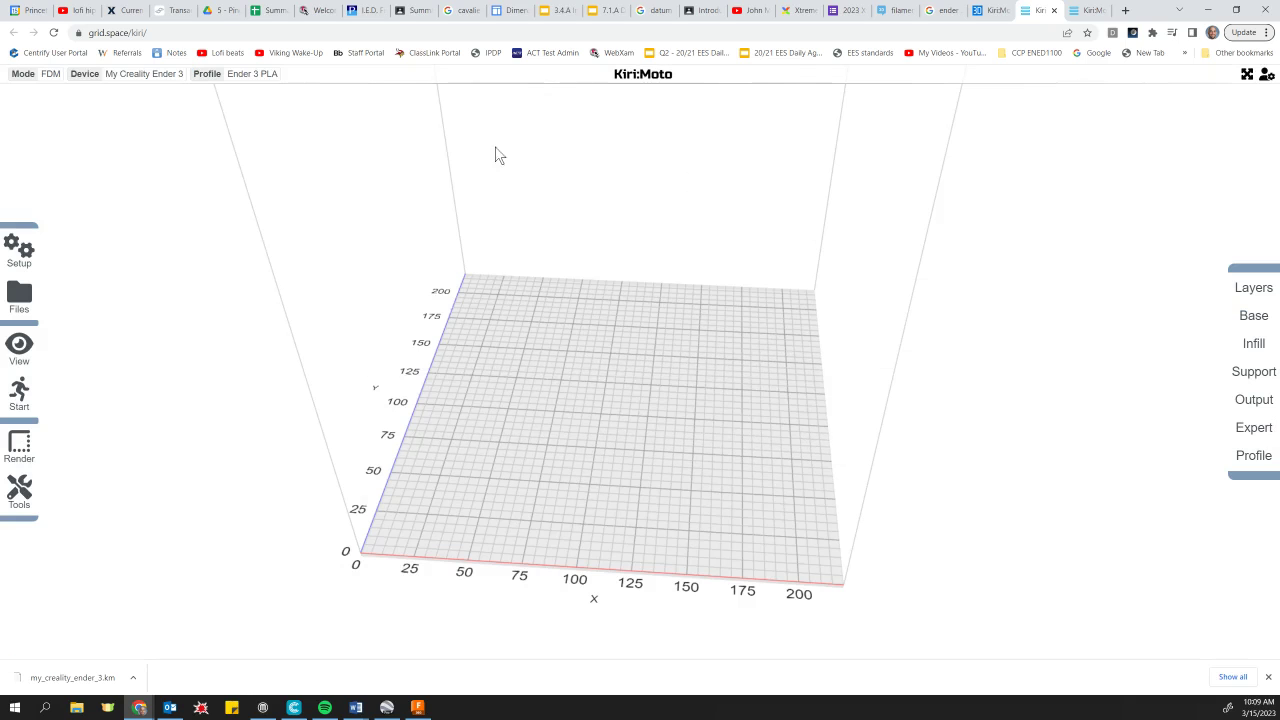
left_click(85, 76)
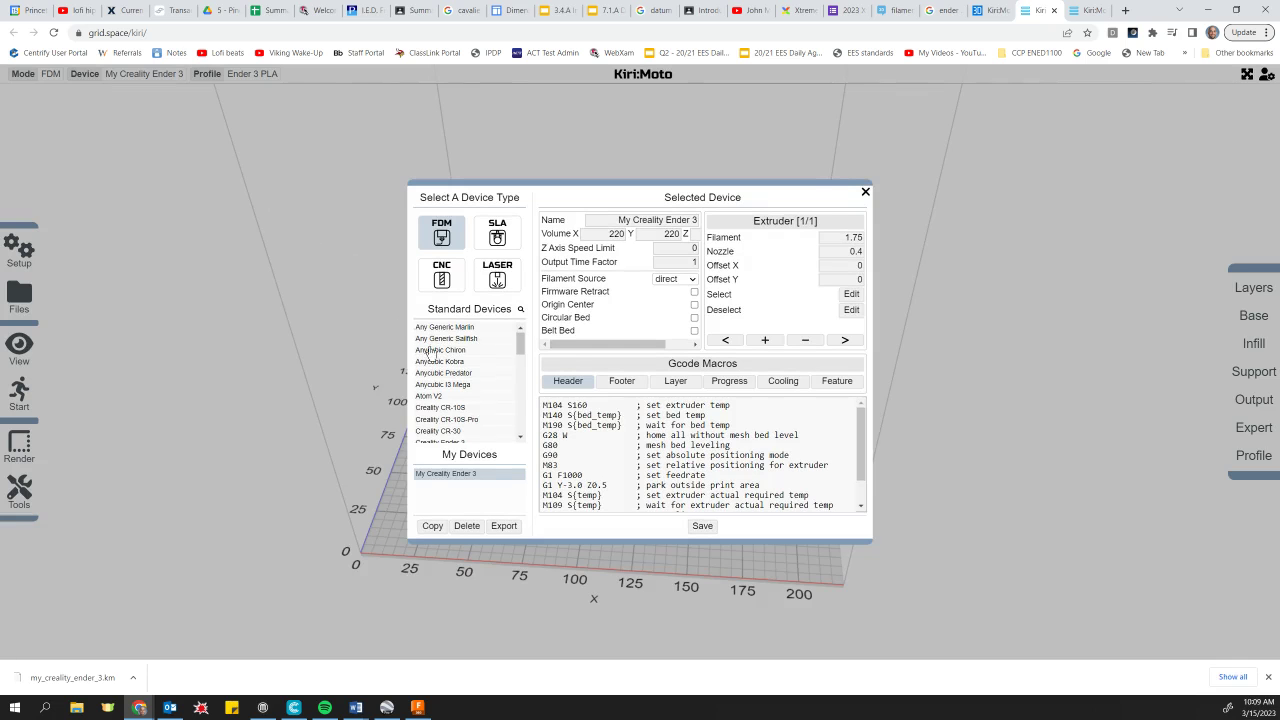
scroll(485, 415, "down", 1)
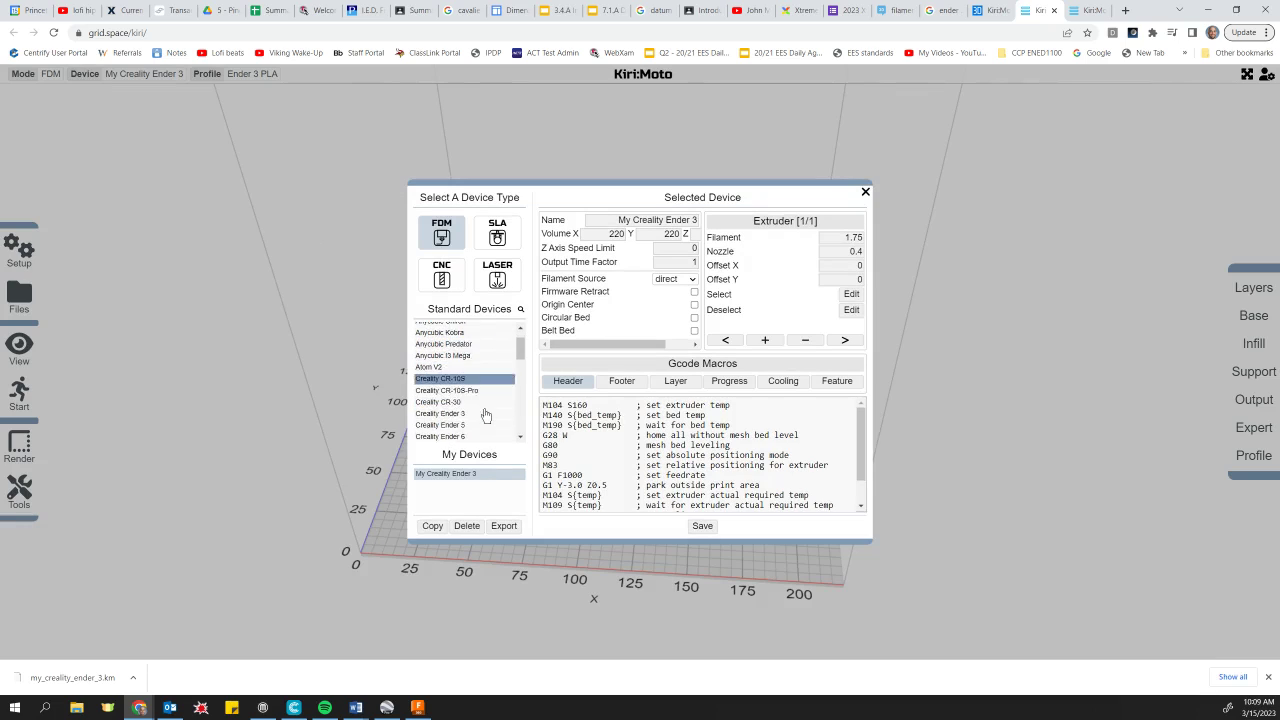
scroll(480, 410, "down", 2)
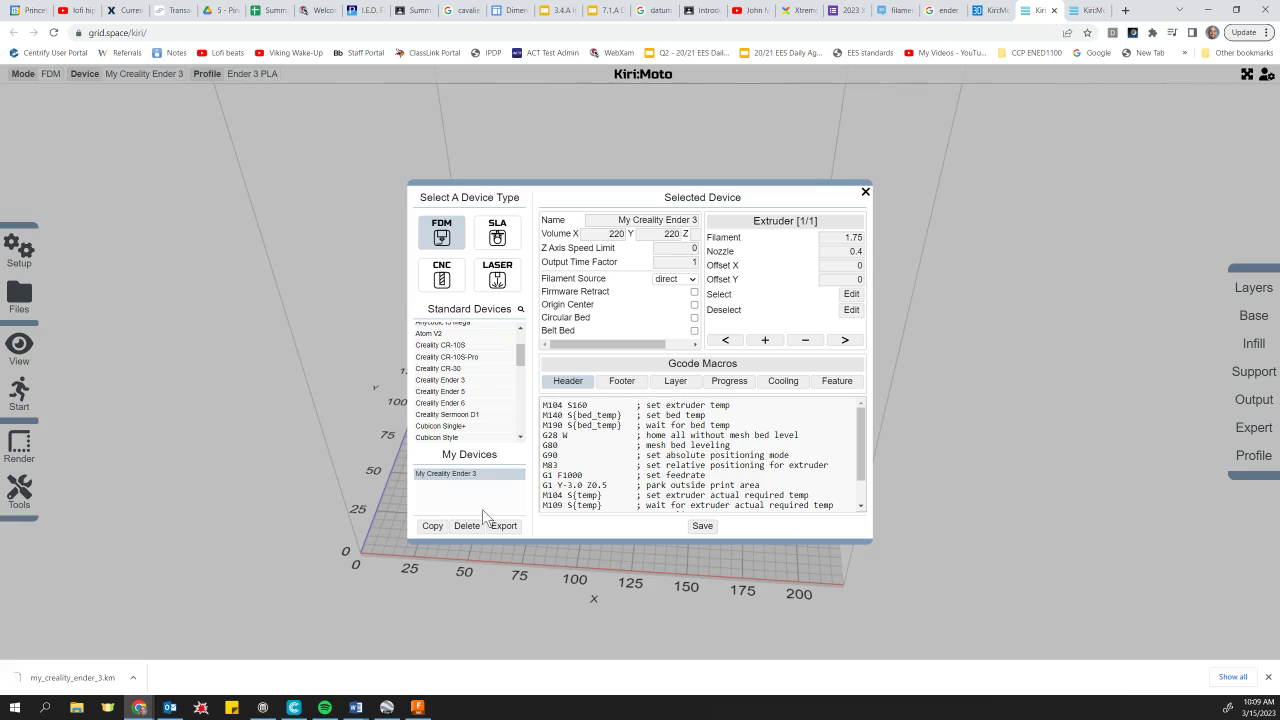
left_click(866, 193)
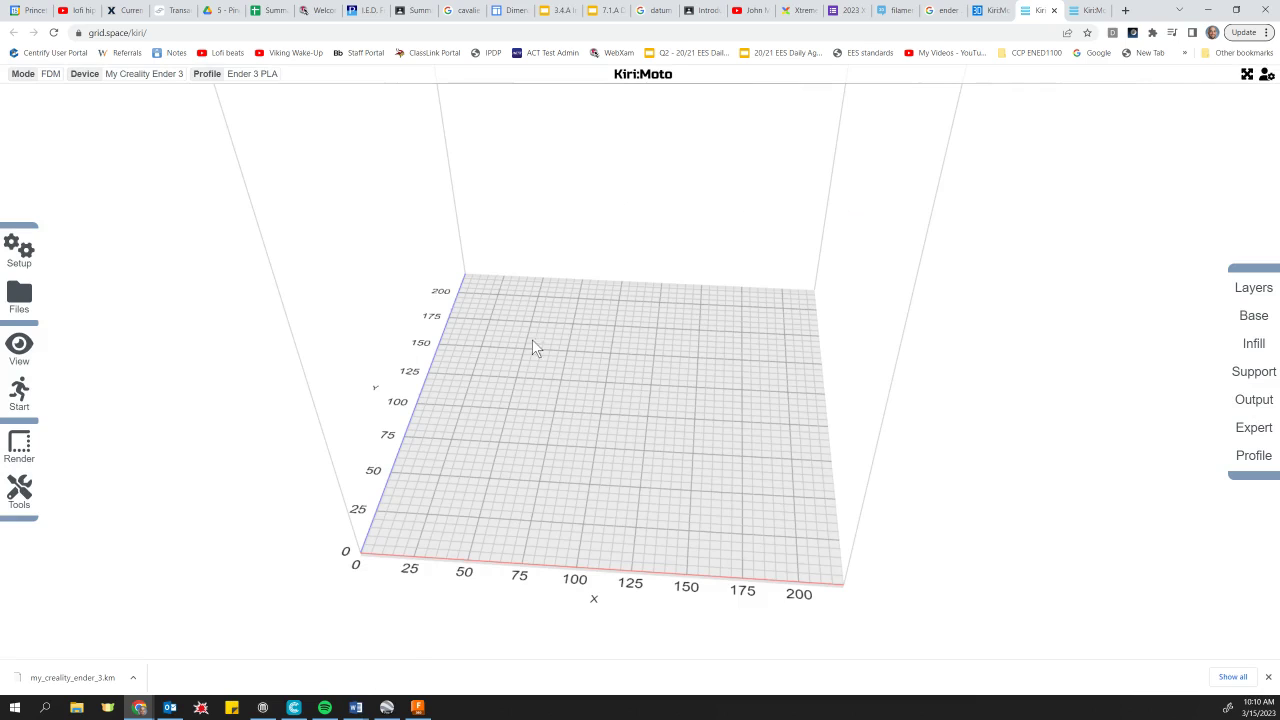
left_click(217, 76)
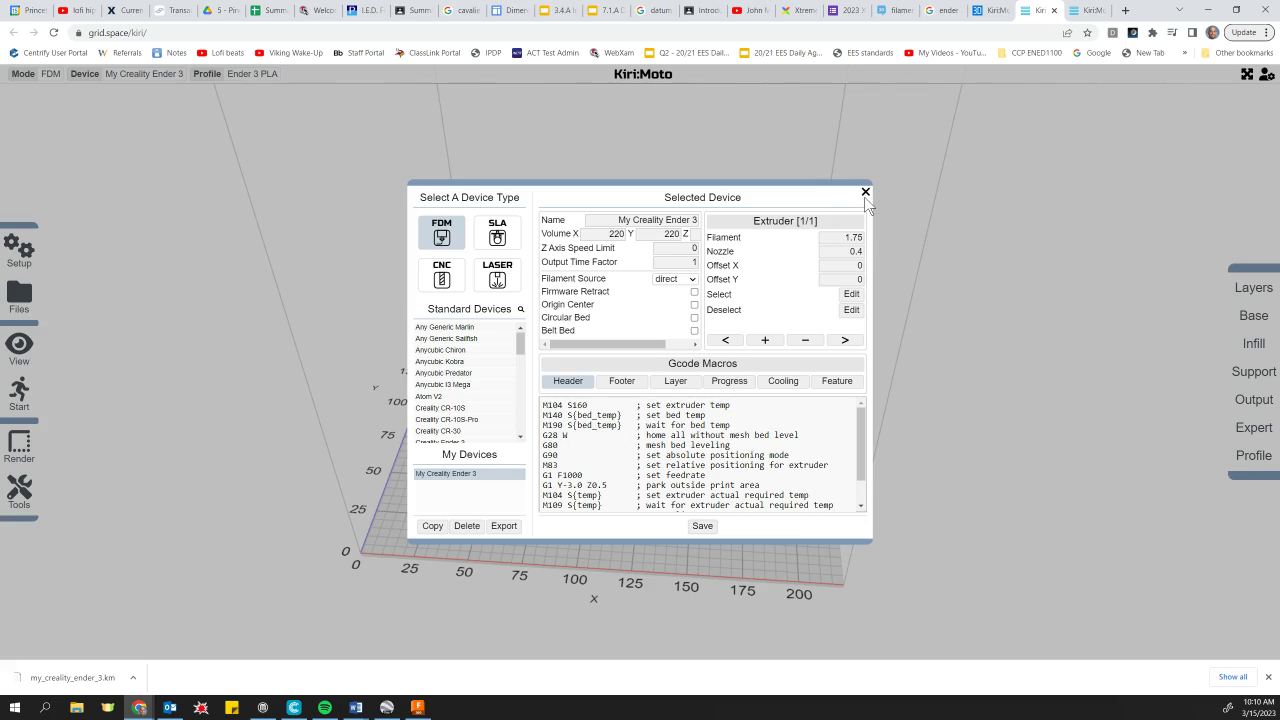
left_click(865, 193)
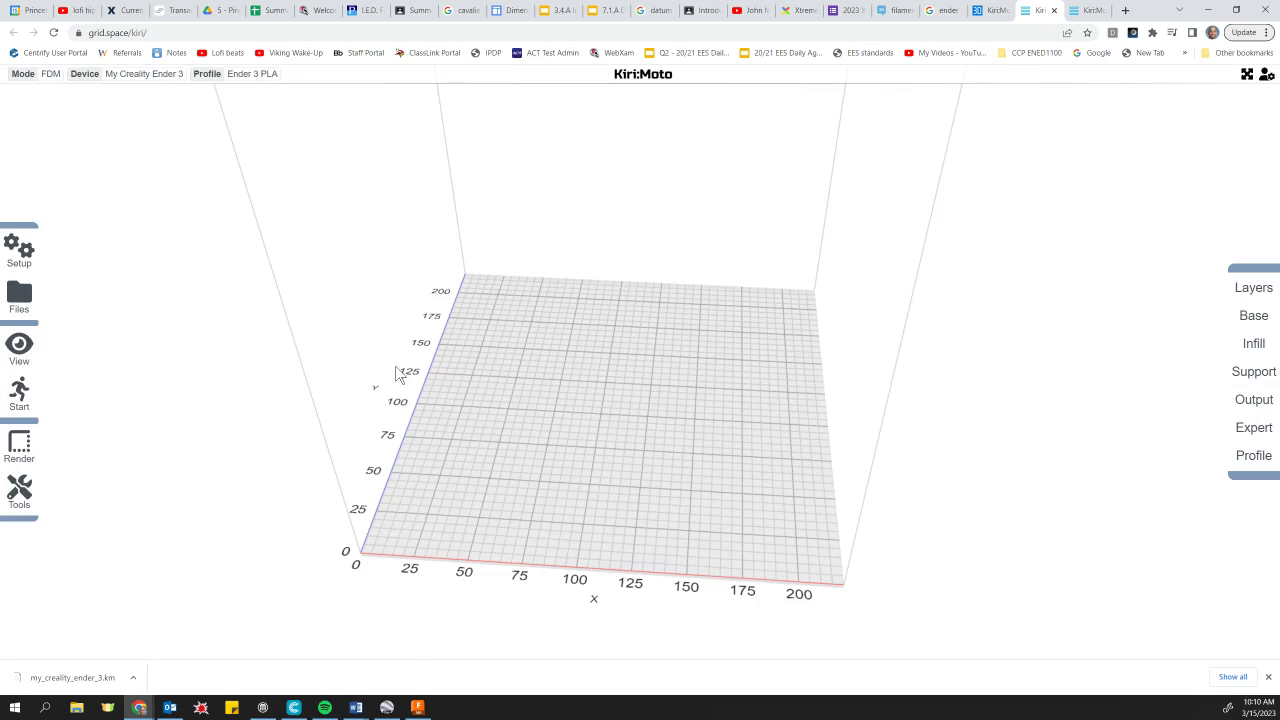
- Import the EA2 battlebot v1 model from the Downloads folder onto the build plate
mouse_move(38, 270)
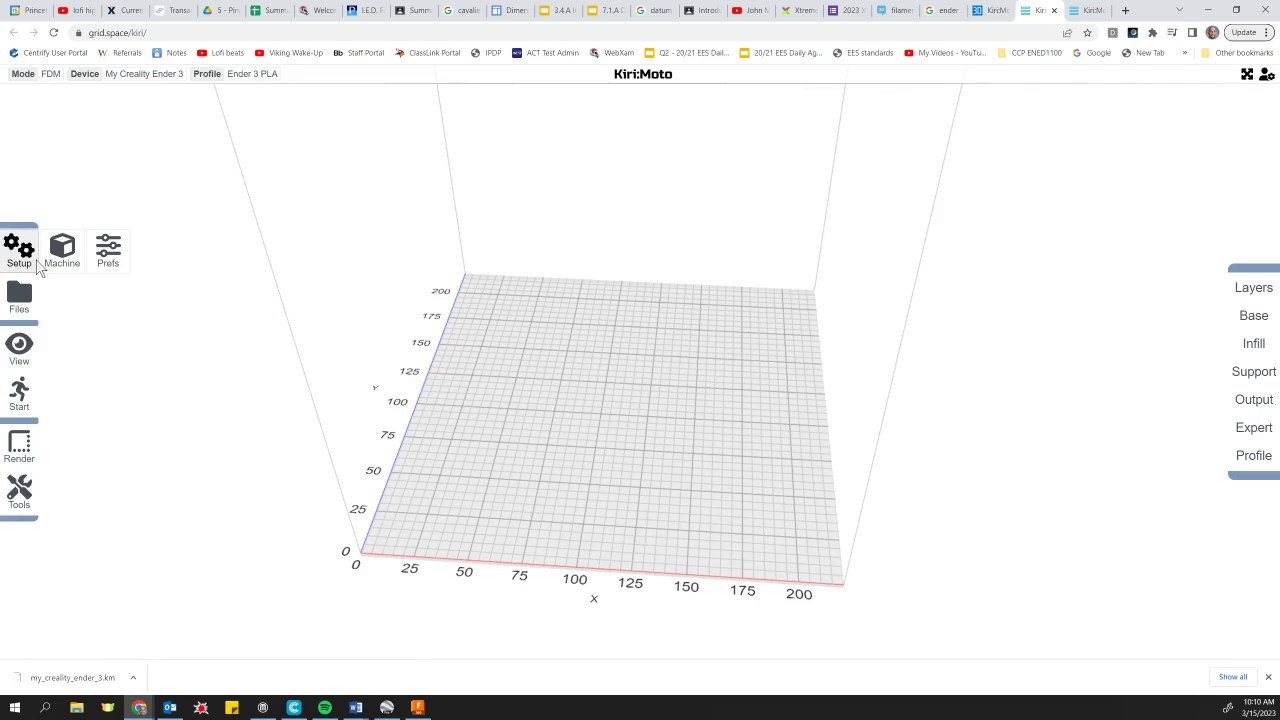
mouse_move(18, 300)
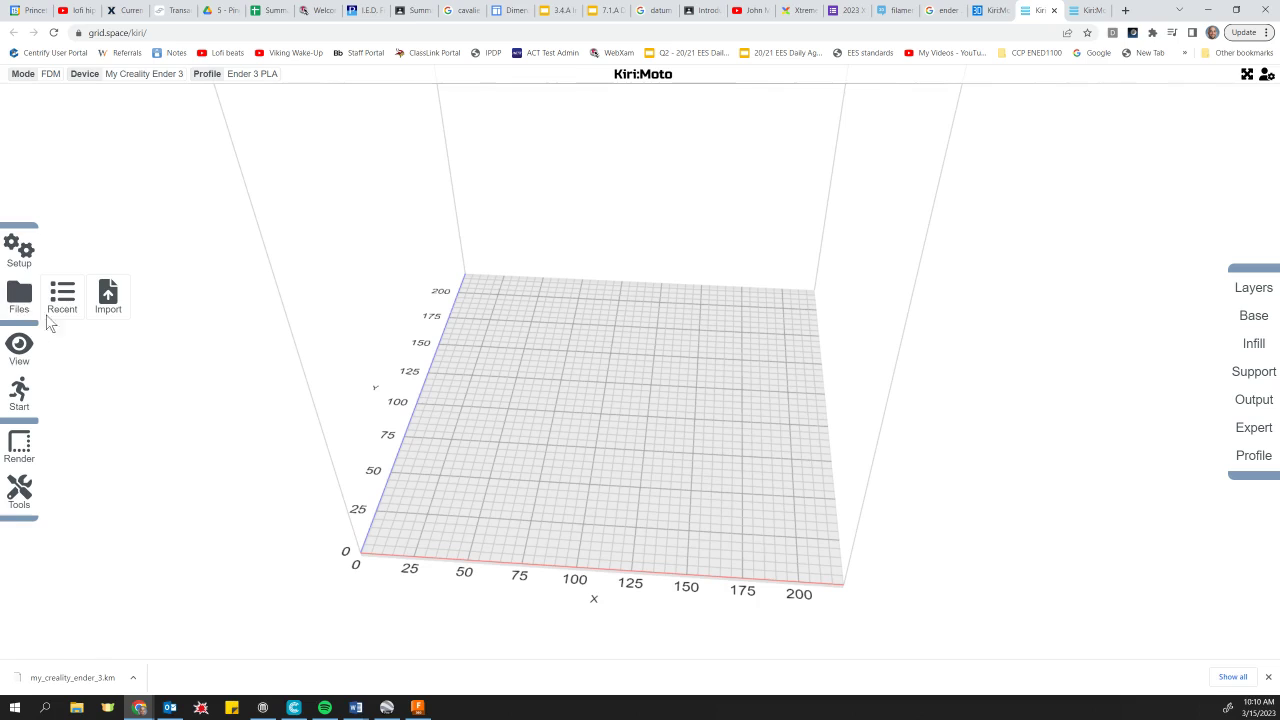
left_click(106, 300)
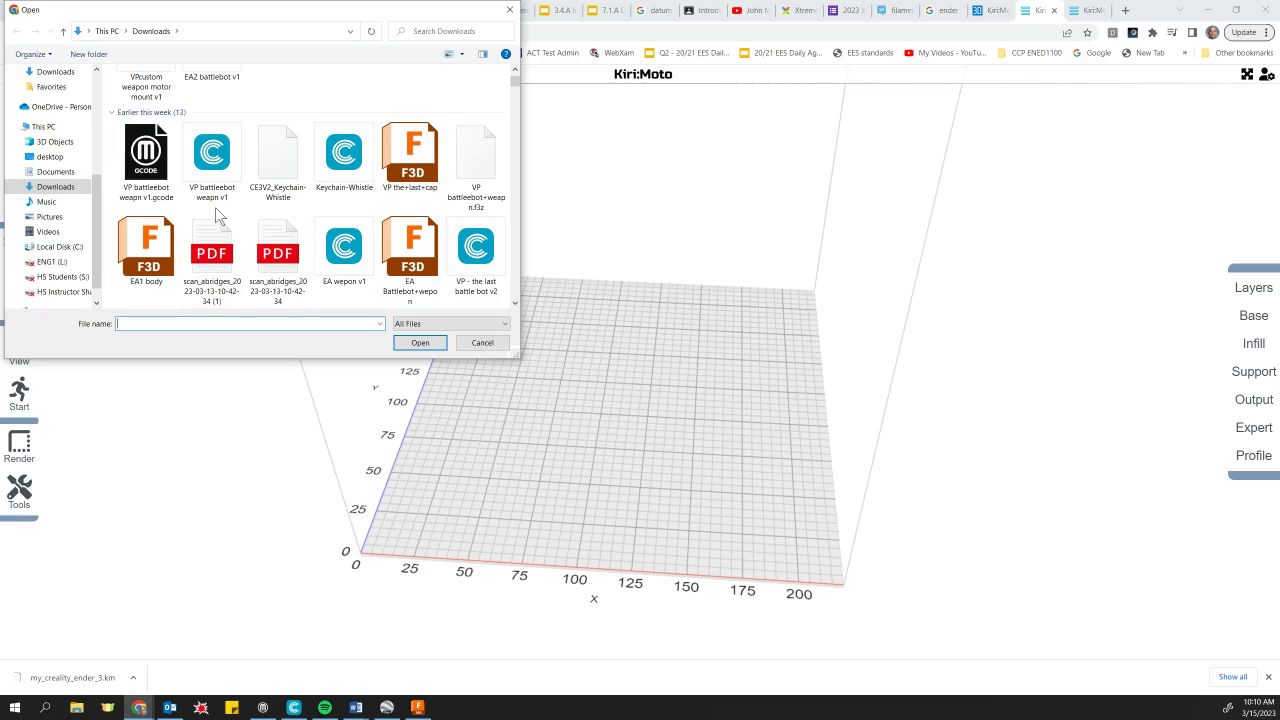
double_click(217, 215)
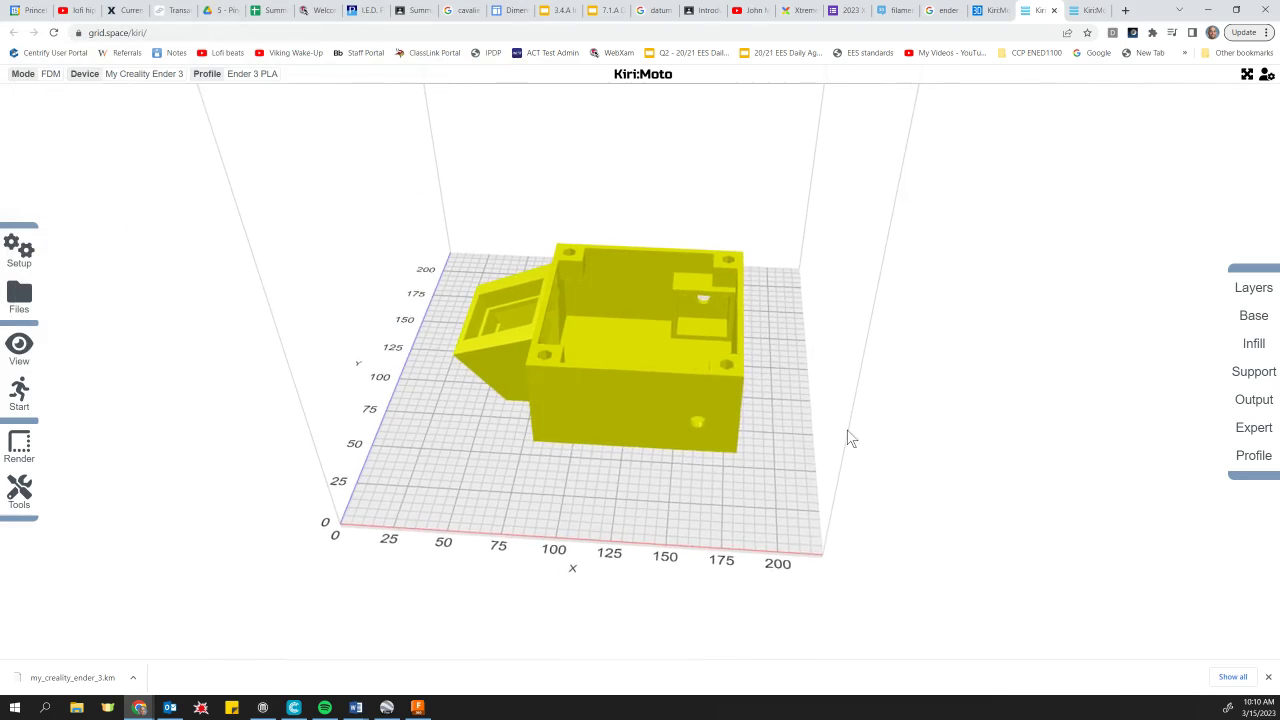
- From a top view, drag the battlebot fully onto the bed, then return to perspective
left_click_drag(616, 474, 634, 543)
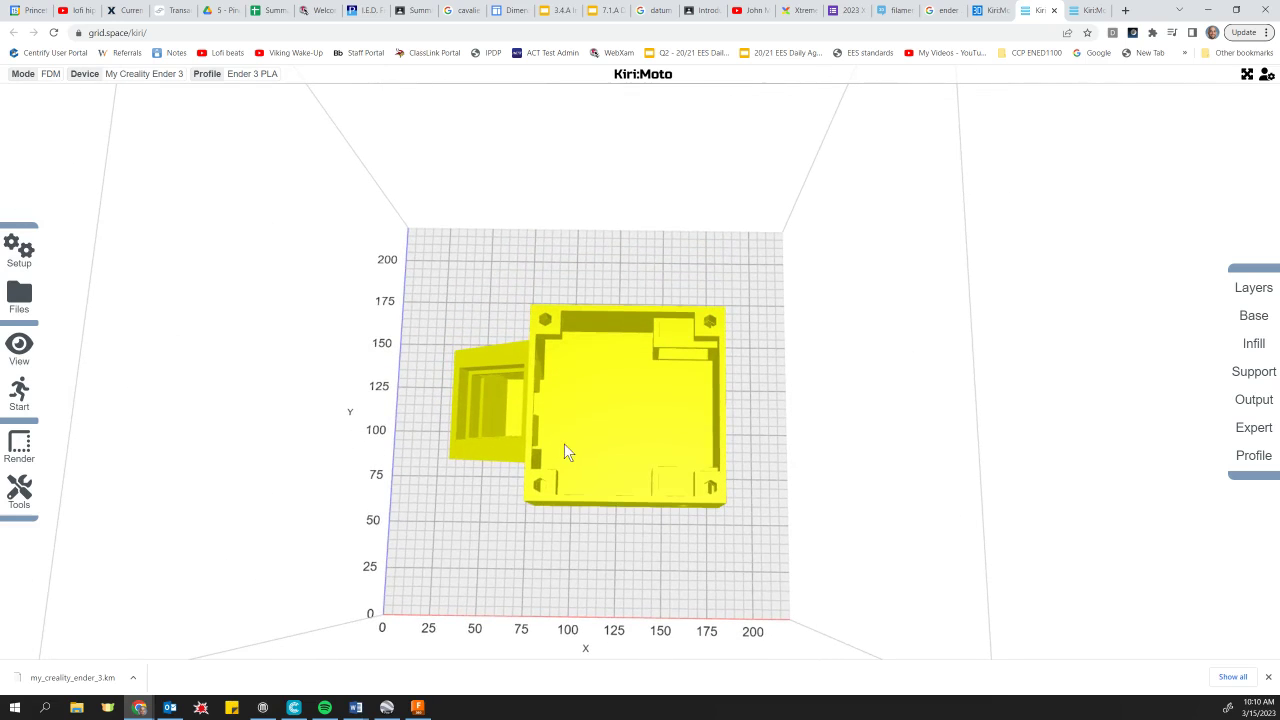
left_click_drag(564, 443, 513, 558)
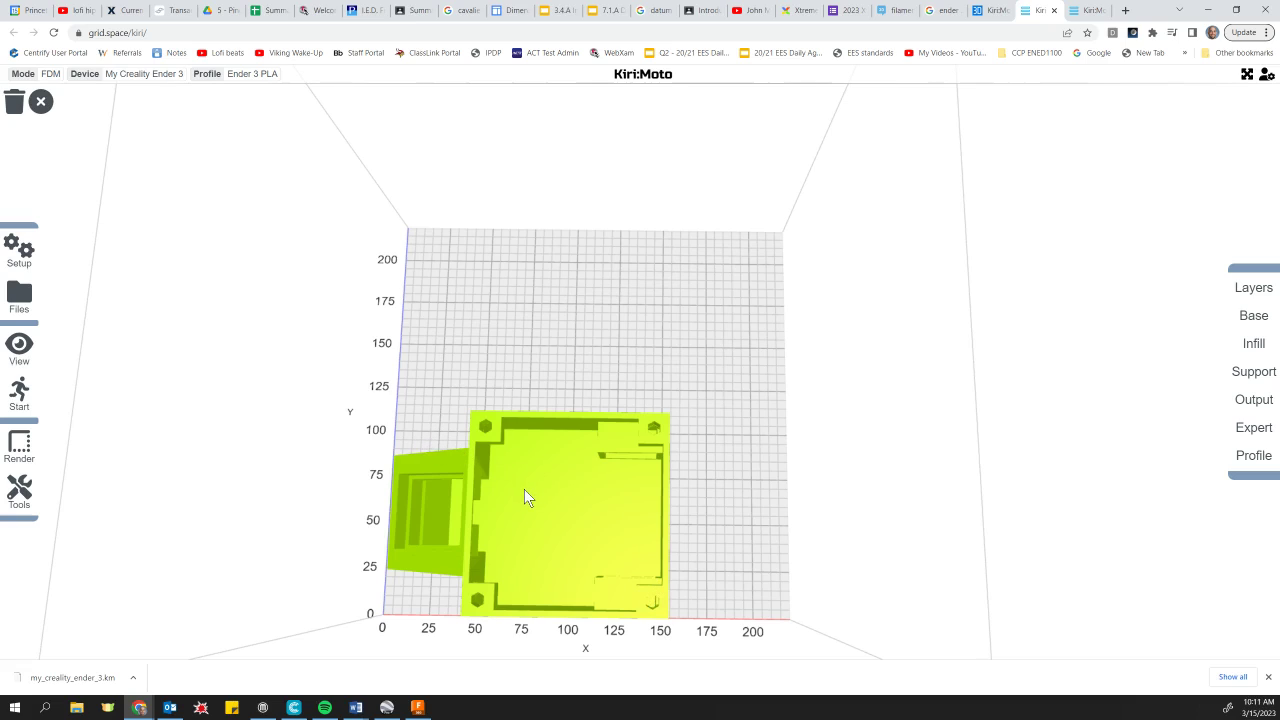
left_click_drag(522, 478, 556, 412)
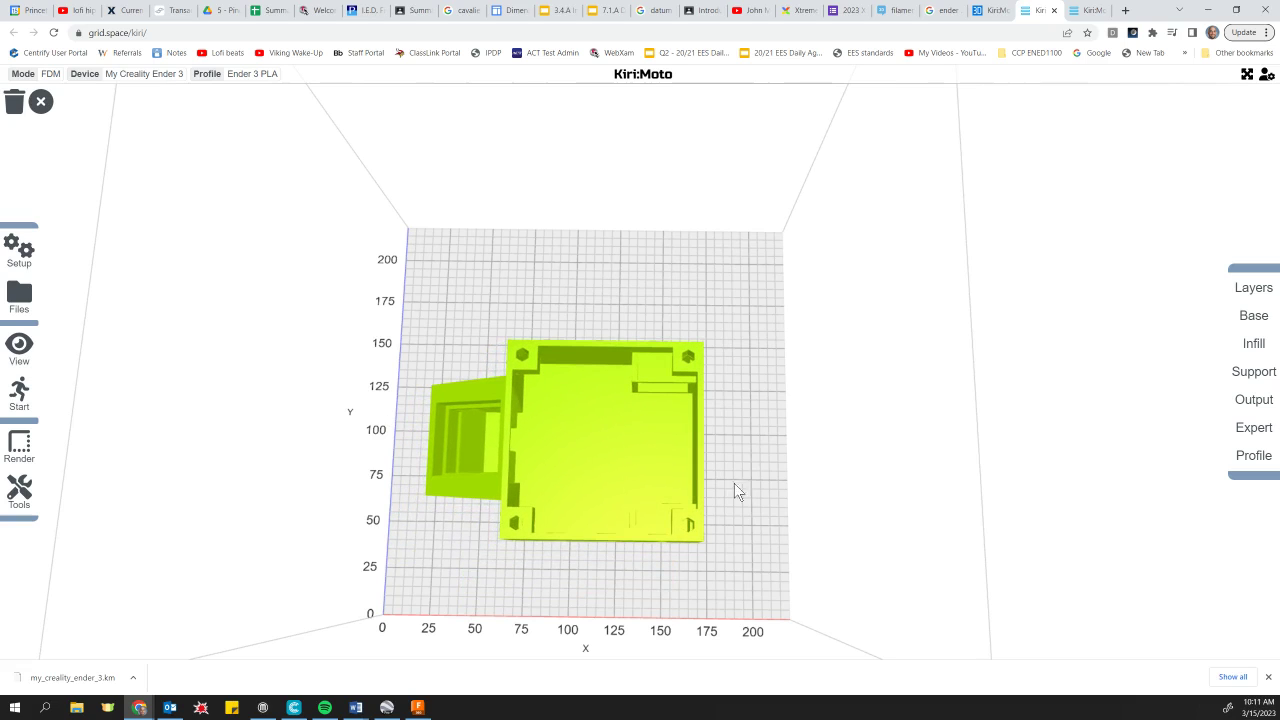
left_click_drag(808, 522, 803, 474)
left_click_drag(886, 571, 828, 501)
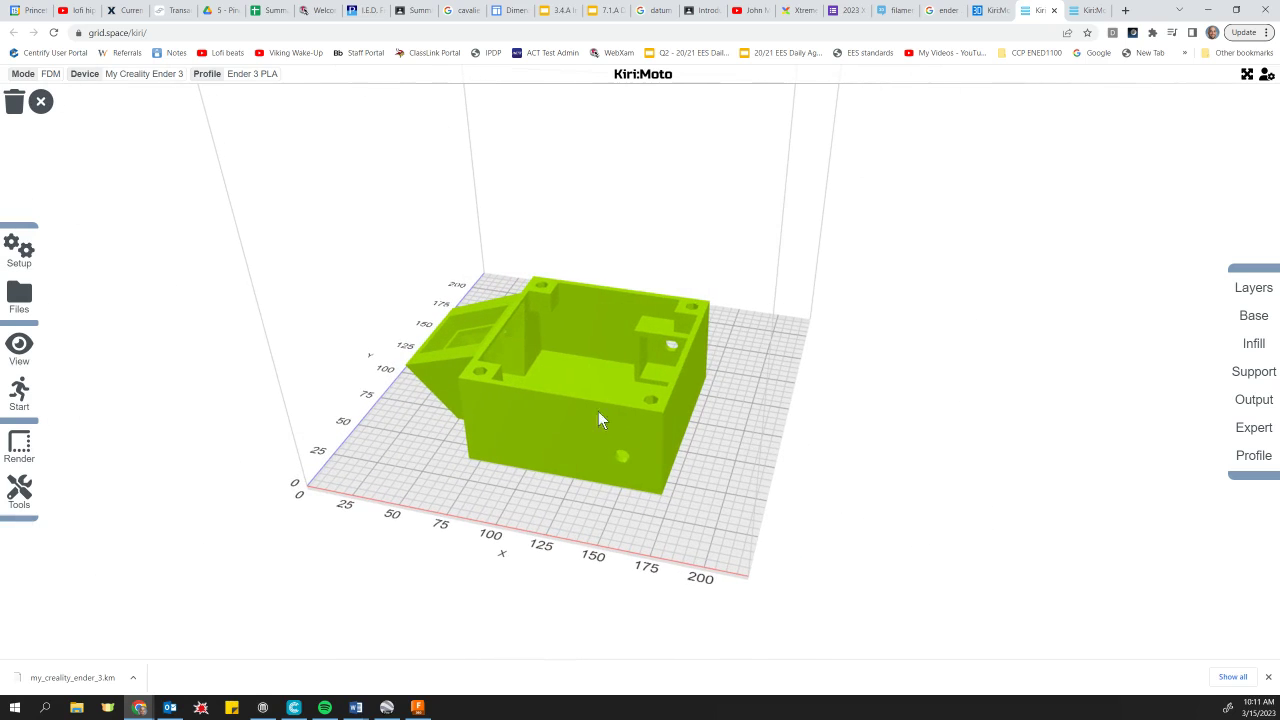
- Review the shell, top layer and base layer counts in the Layers settings
mouse_move(22, 303)
mouse_move(1248, 289)
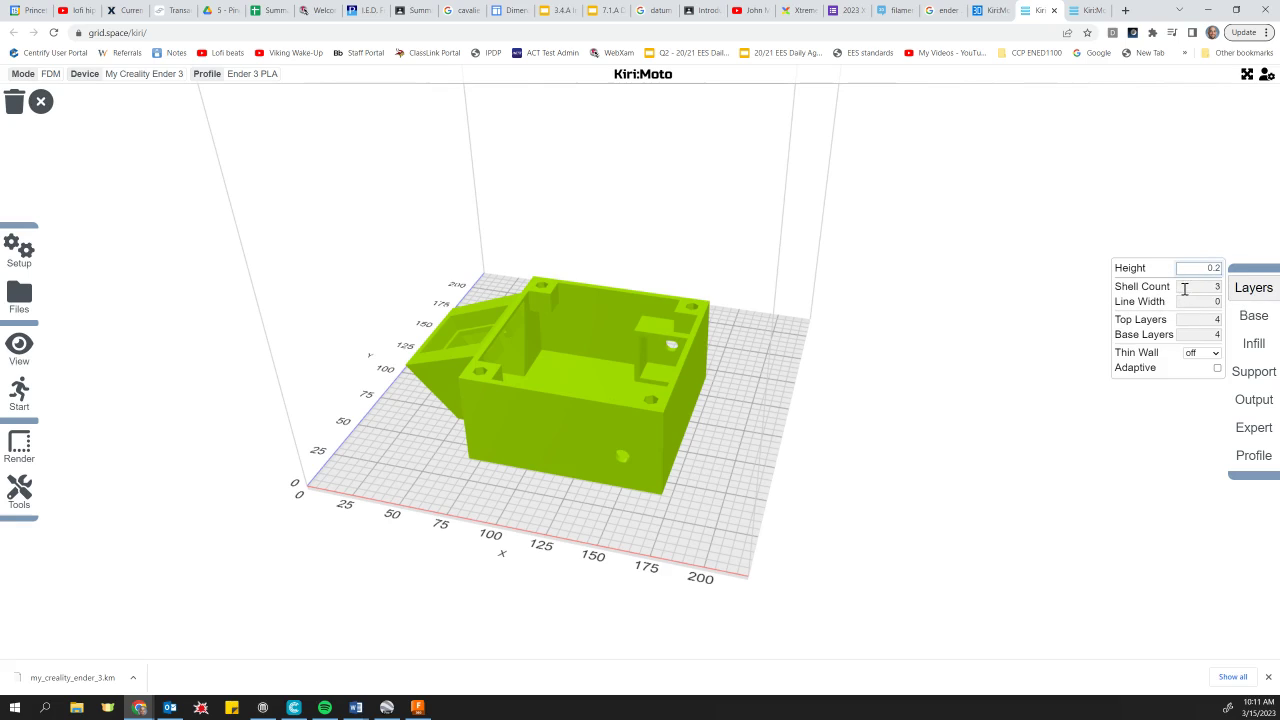
left_click(1186, 289)
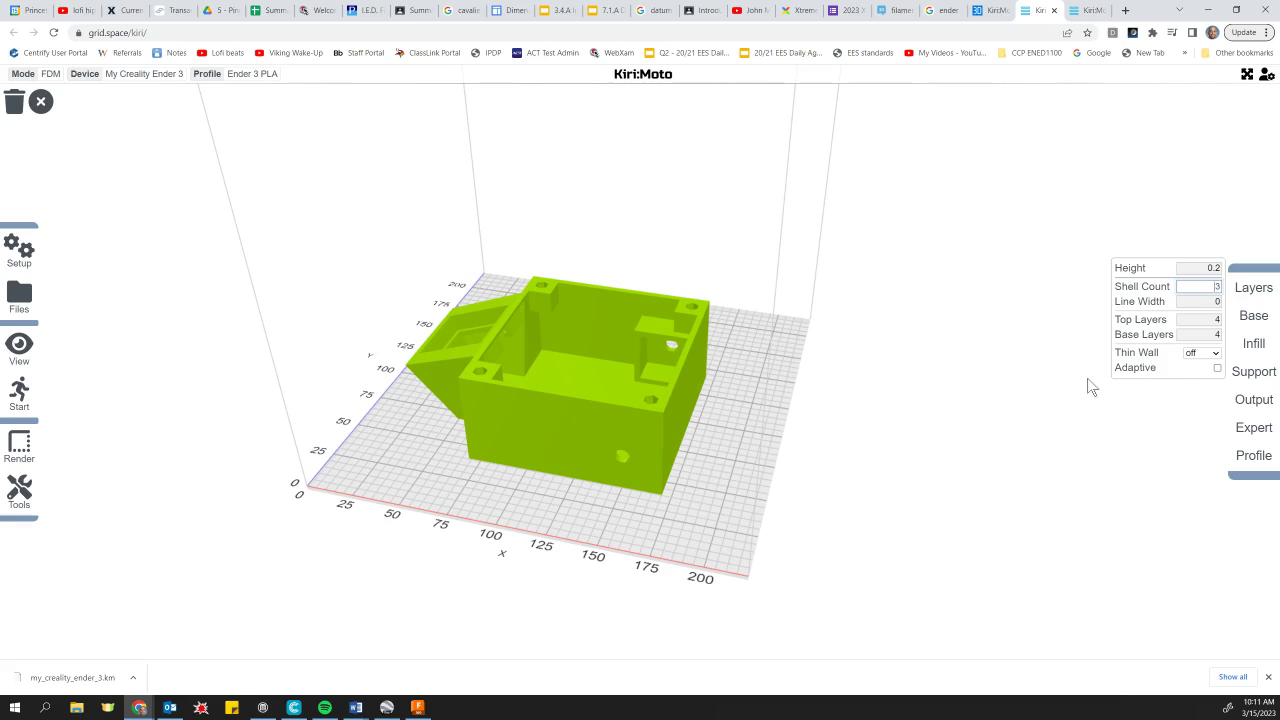
left_click(1190, 320)
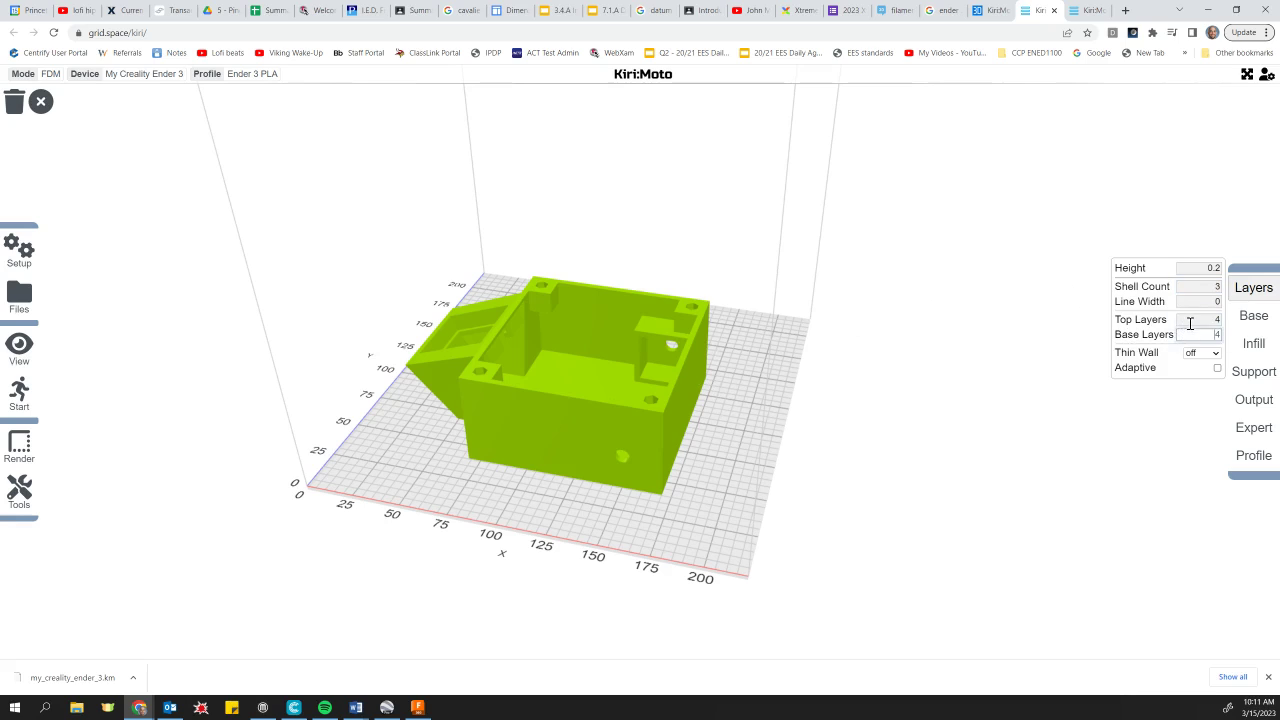
left_click(1190, 334)
double_click(1190, 334)
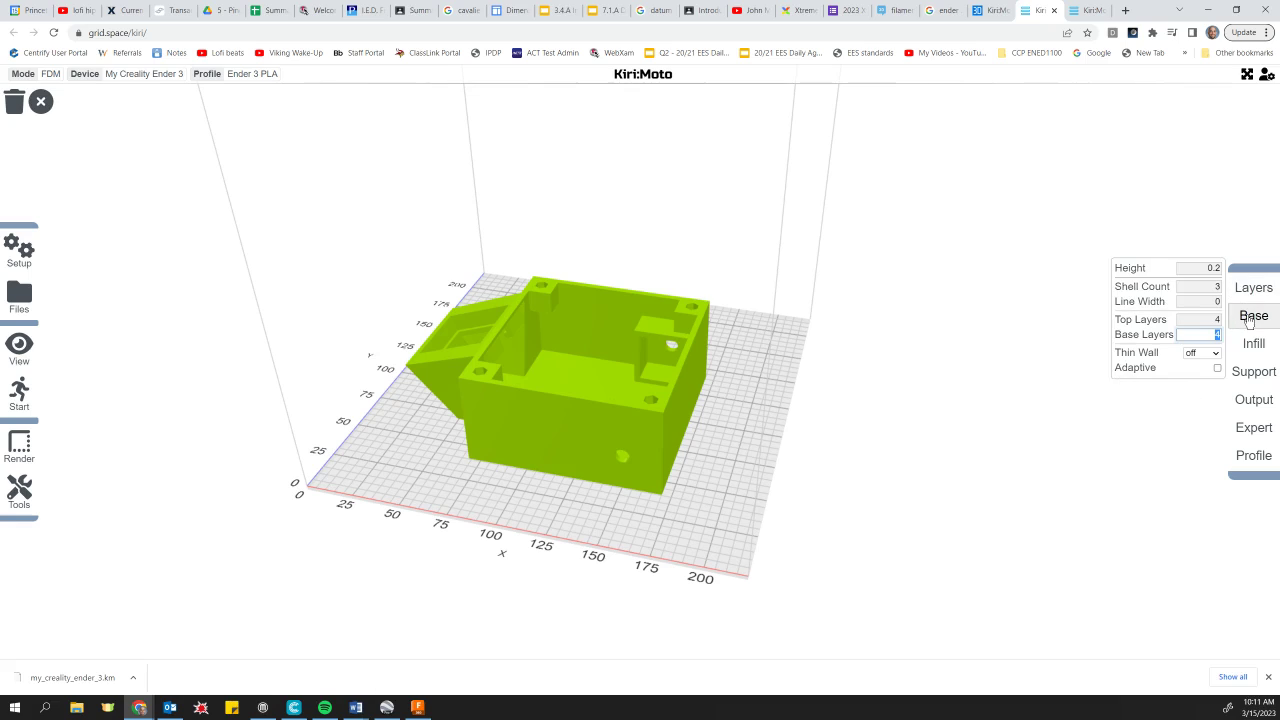
- Keep the infill at grid fill type with a 0.1 fill amount, then deselect the model
left_click(1249, 318)
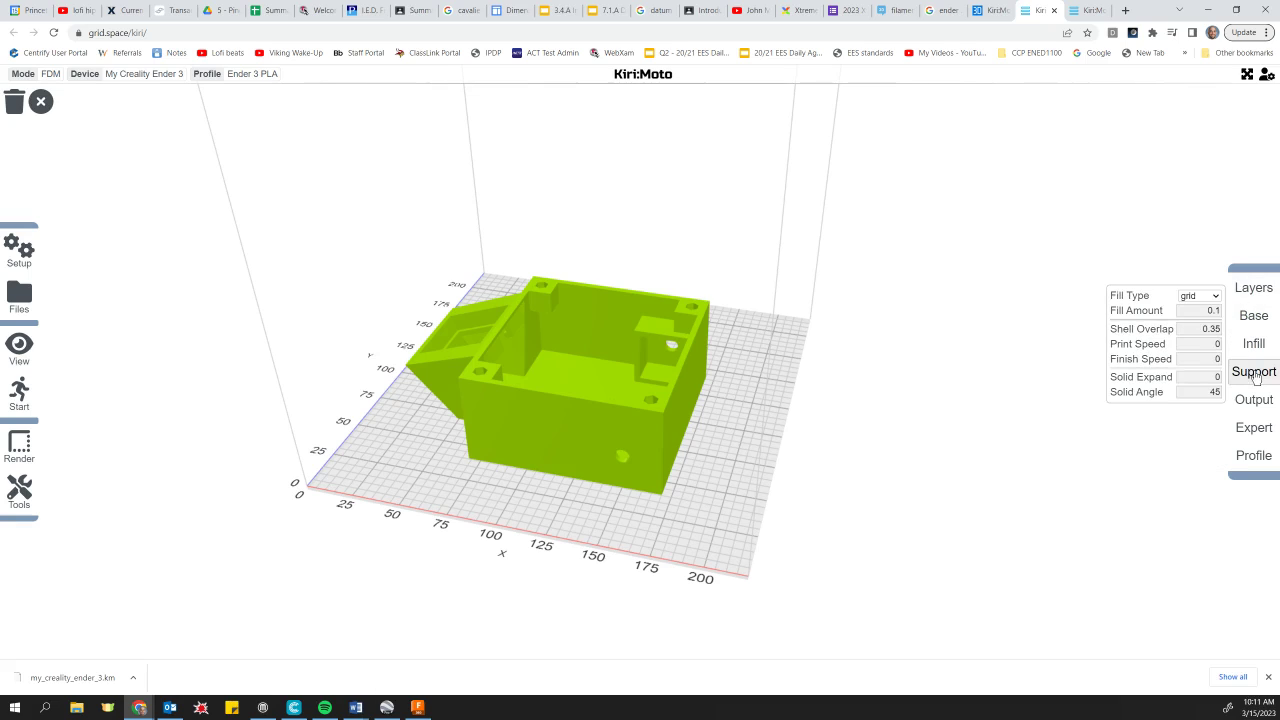
mouse_move(1256, 350)
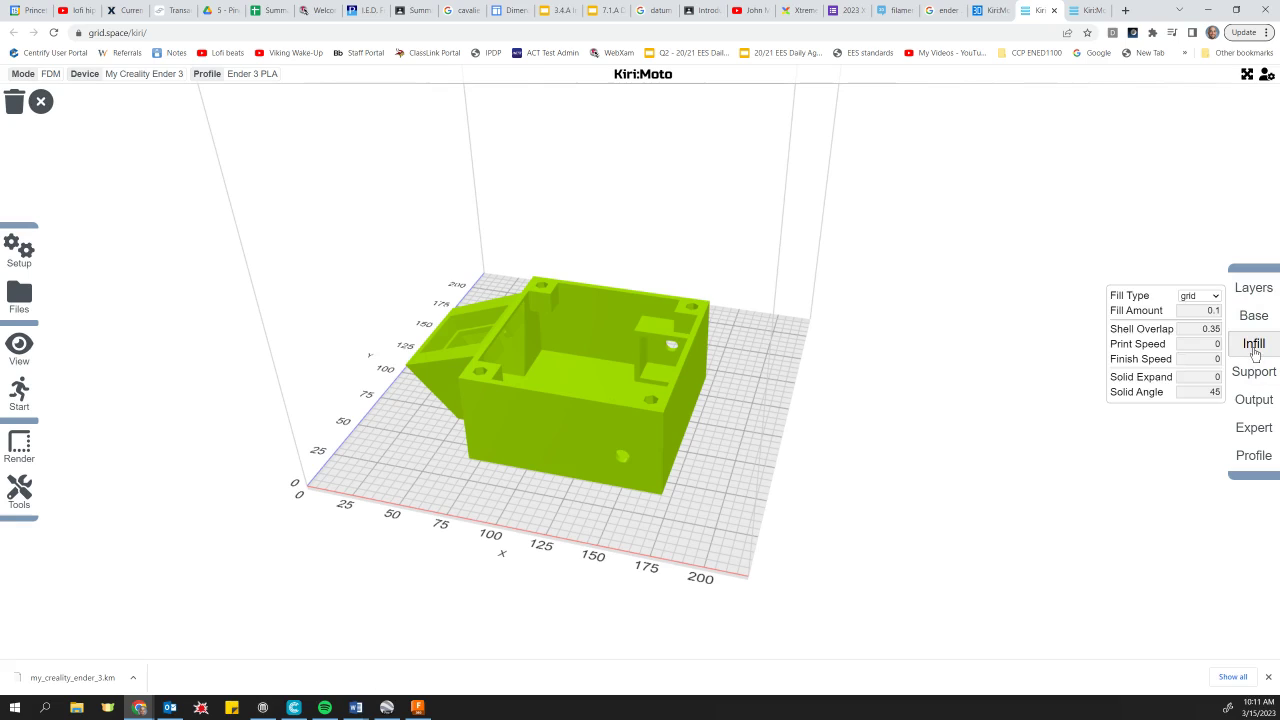
left_click(1199, 311)
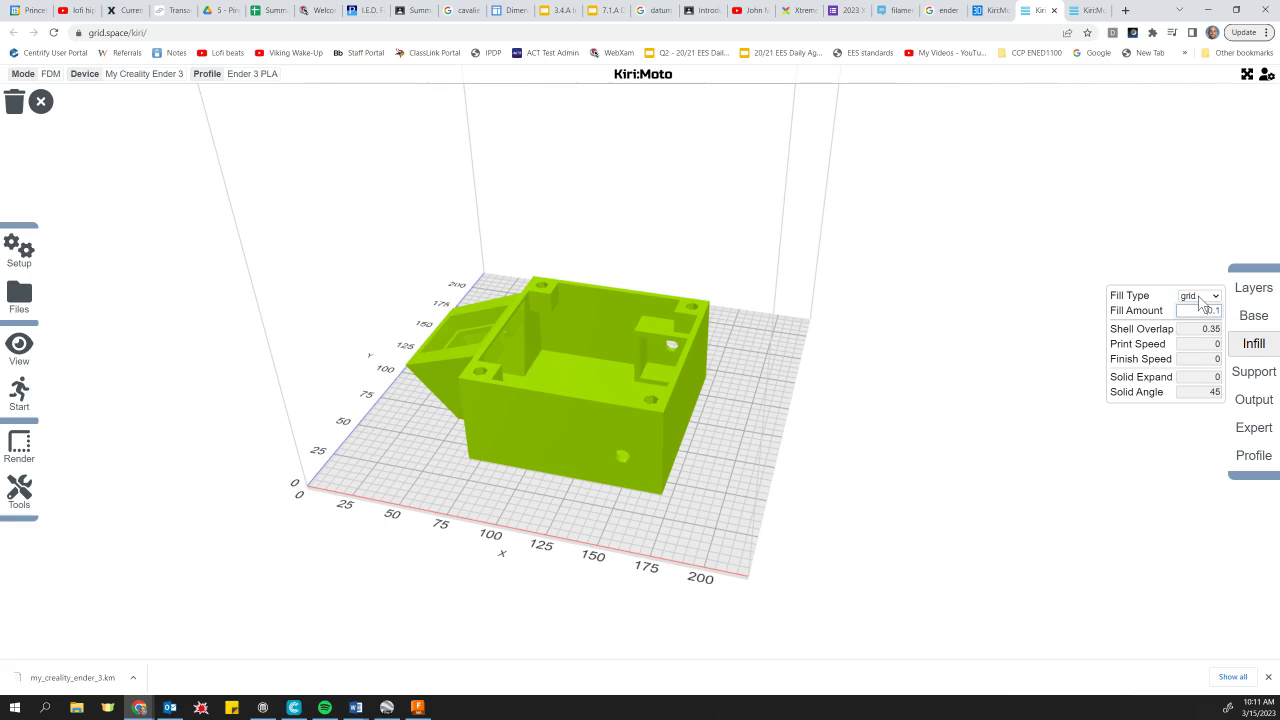
left_click(1201, 300)
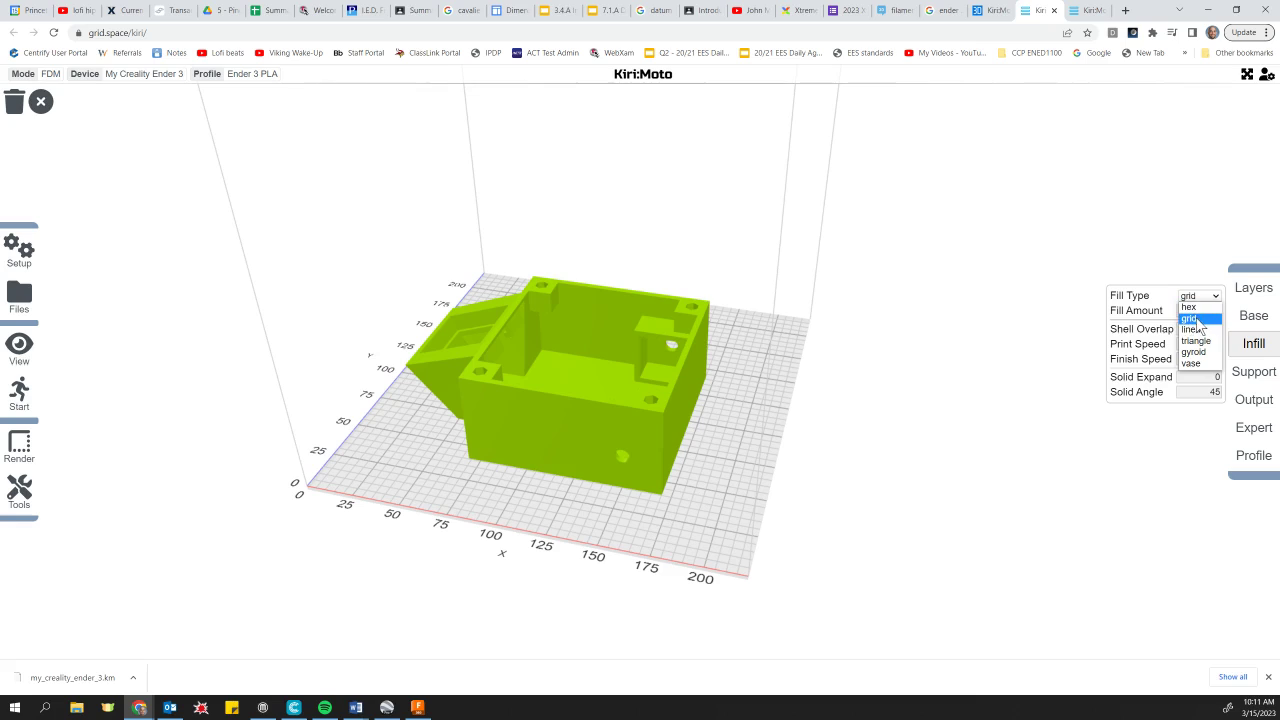
left_click(1195, 318)
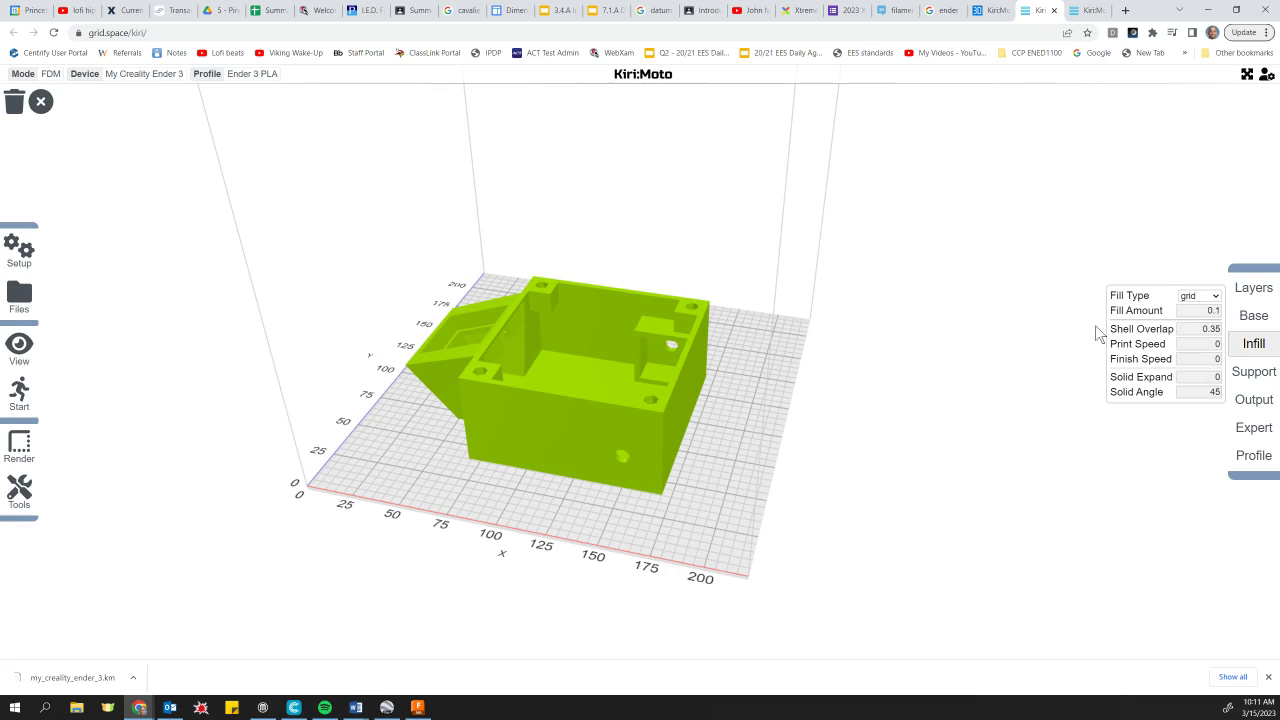
left_click(988, 374)
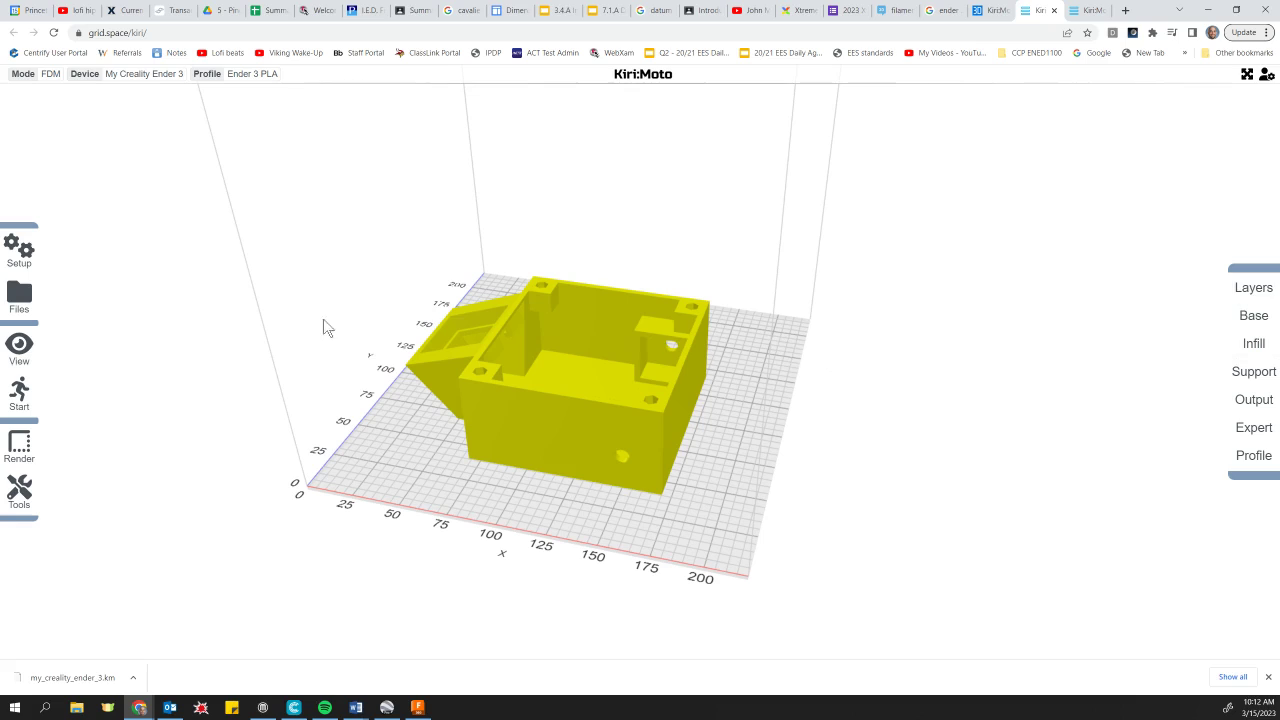
- Slice the battlebot model into 252 layers of shells, solid and sparse fill
mouse_move(21, 392)
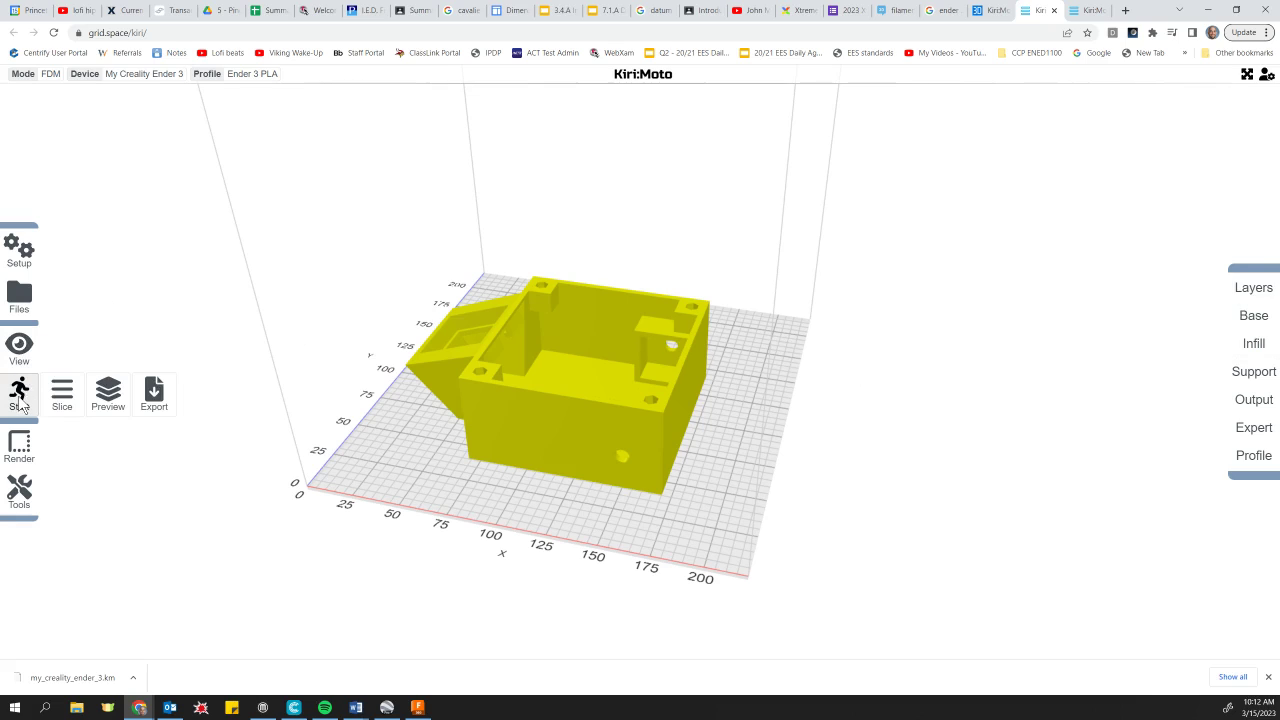
left_click(61, 396)
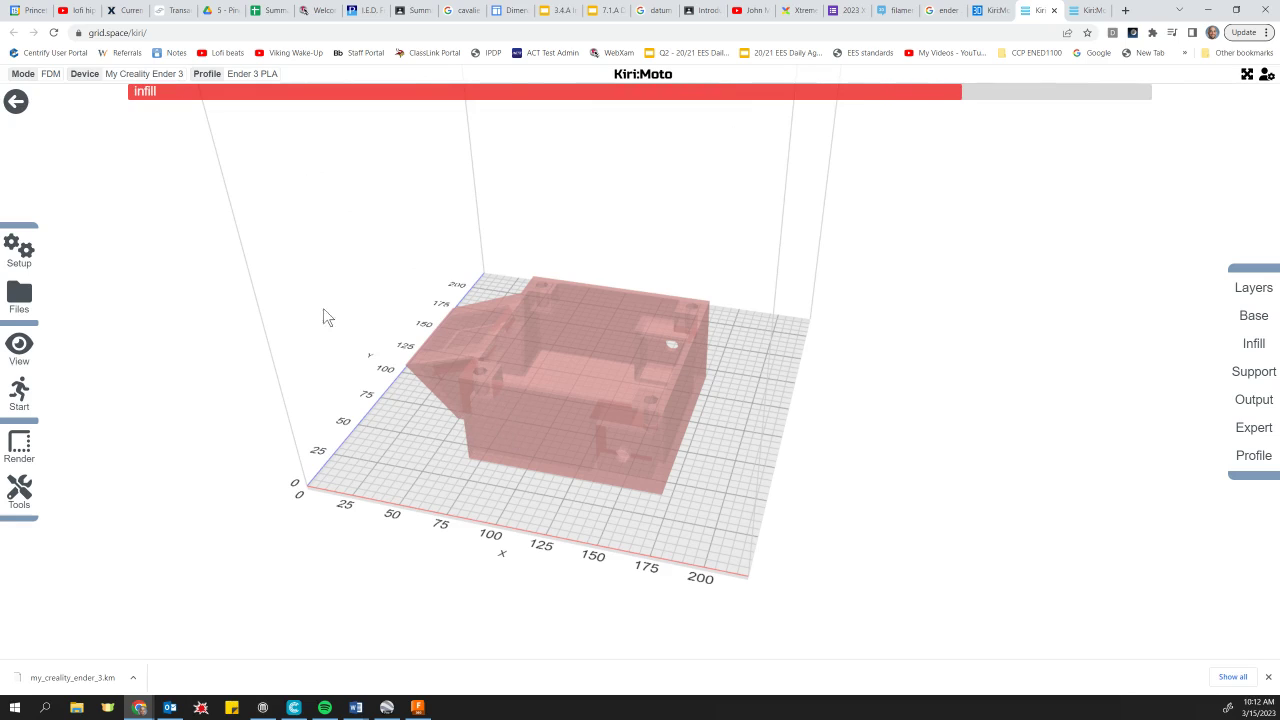
mouse_move(25, 400)
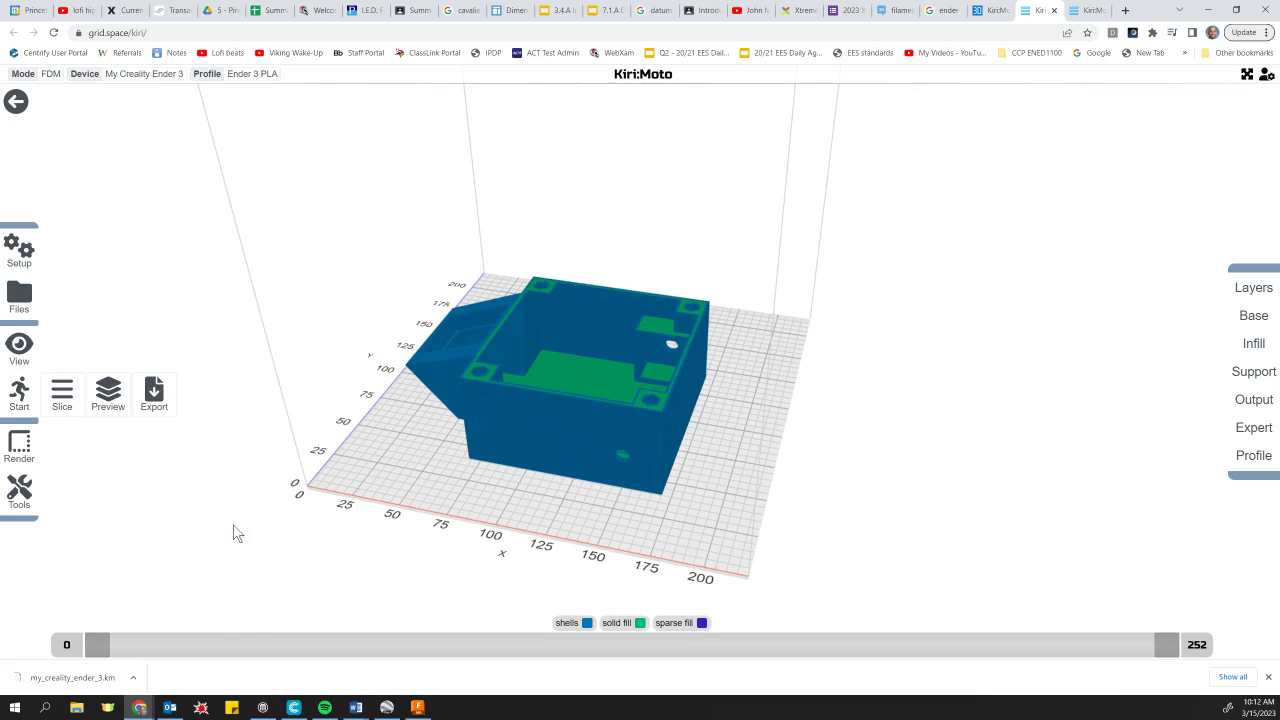
- Scrub the layer slider from the single bottom layer up to layer 33
mouse_move(103, 648)
left_mouse_down()
mouse_move(864, 645)
mouse_move(100, 645)
left_mouse_up()
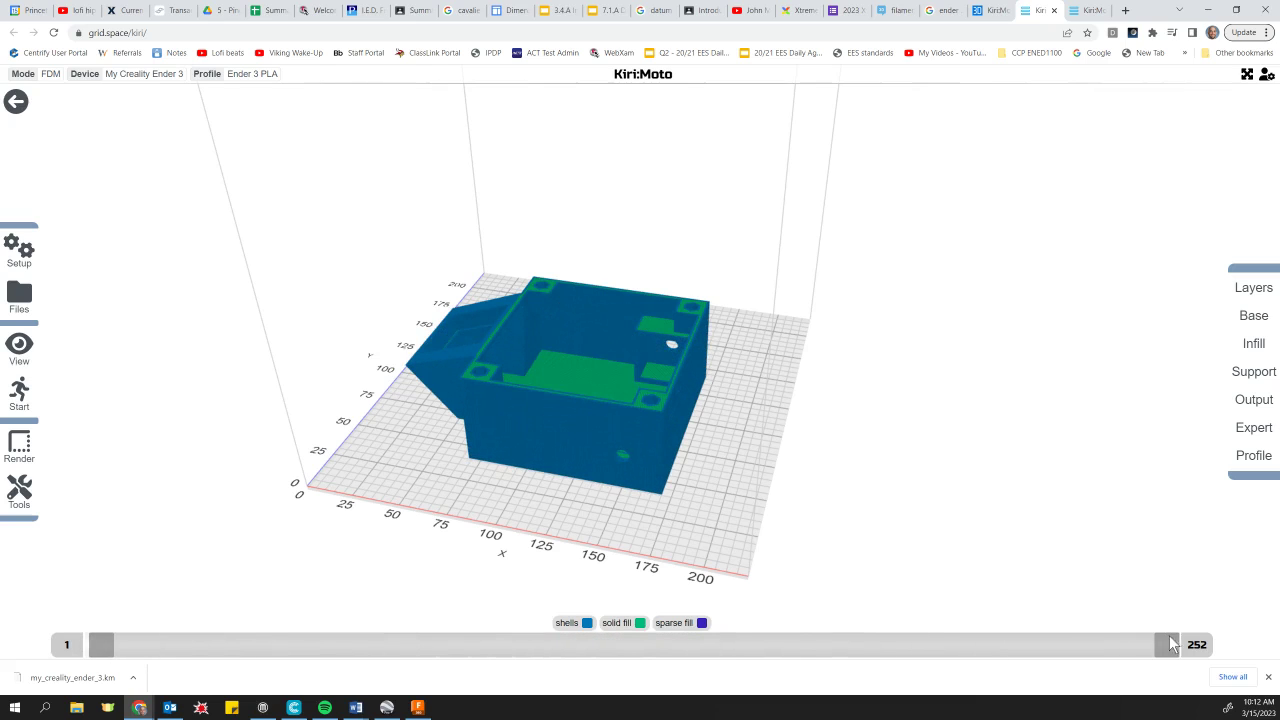
left_click_drag(1166, 645, 99, 652)
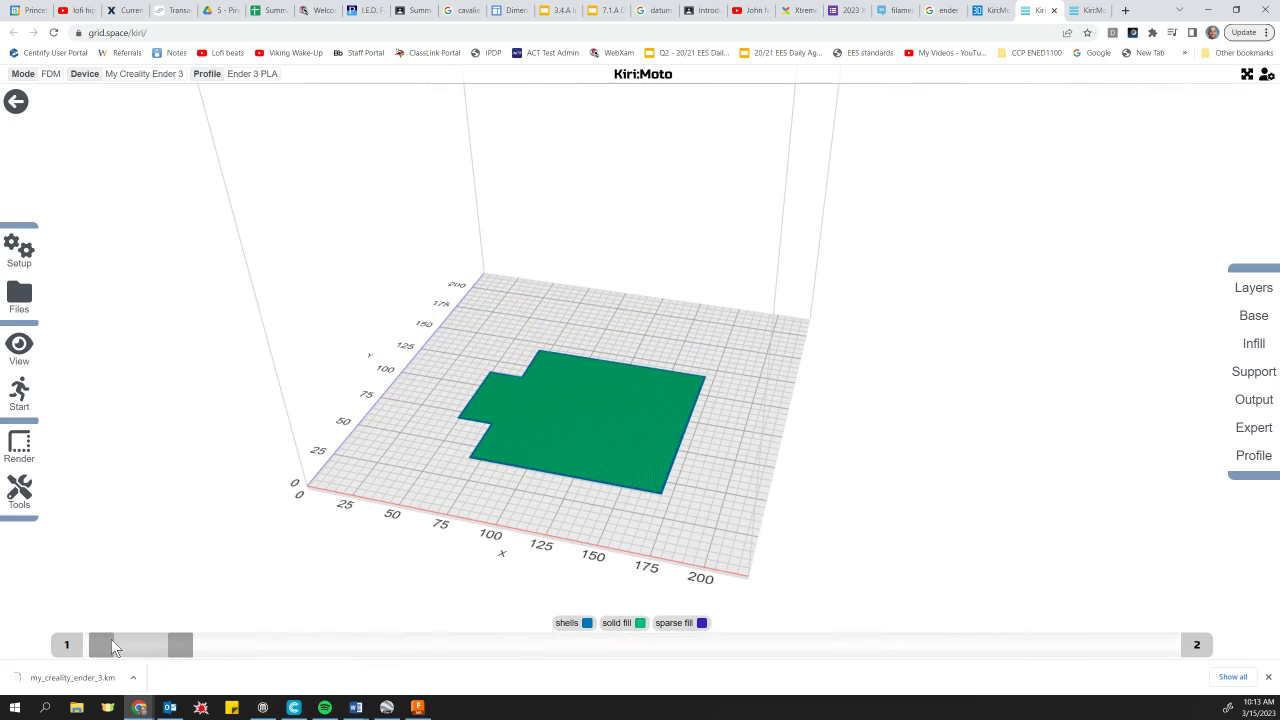
left_click_drag(179, 646, 1248, 624)
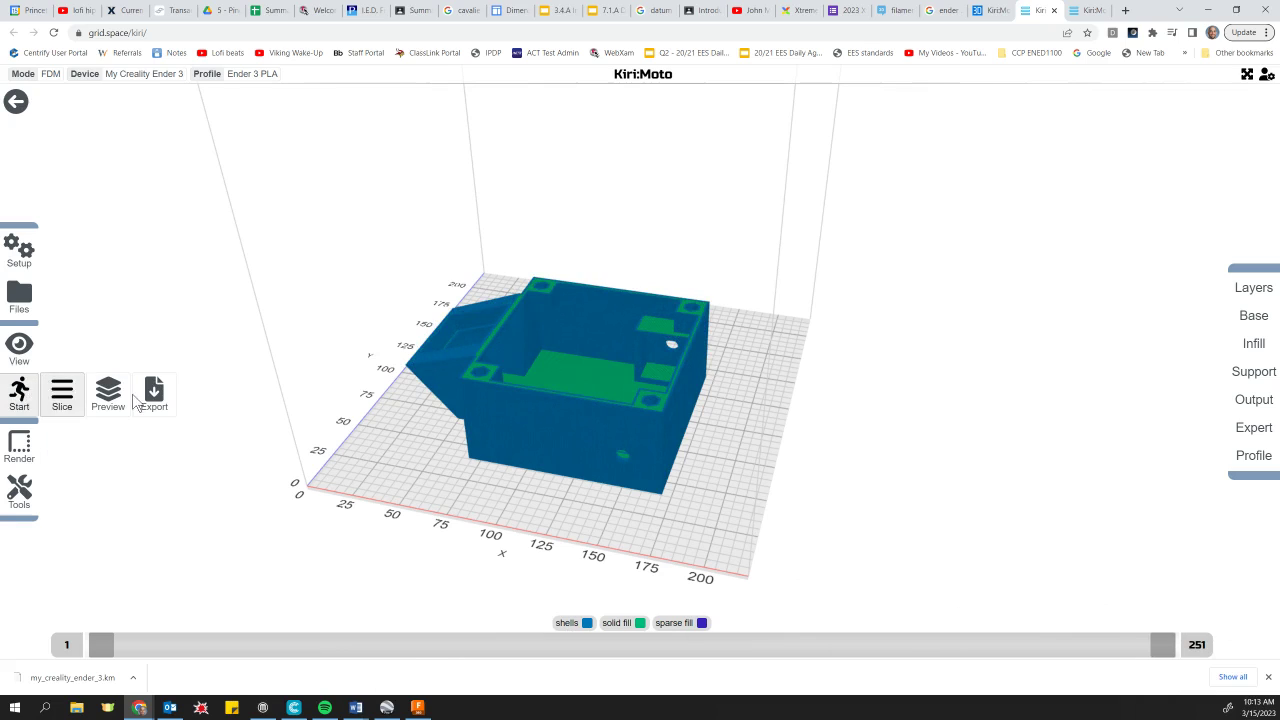
- Export the sliced model, read the 40252 mm filament and 121.02 g weight estimates, then close
left_click(154, 397)
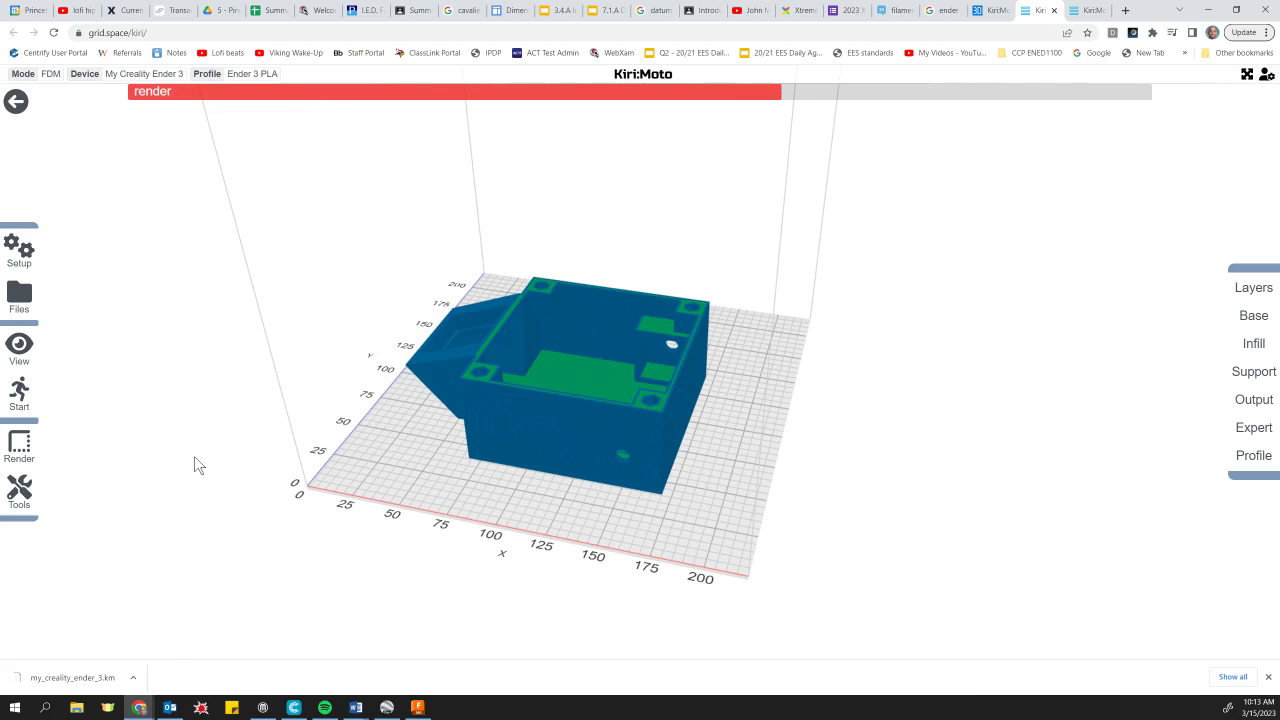
mouse_move(196, 484)
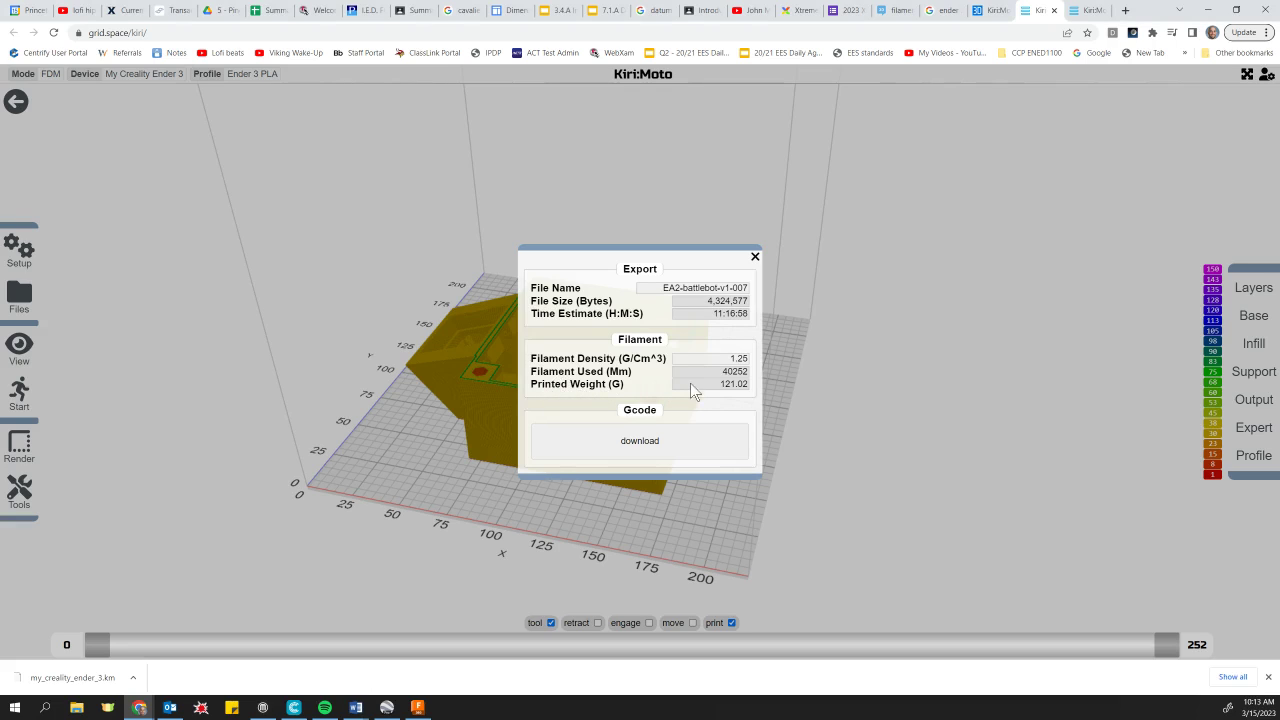
double_click(740, 386)
left_click(755, 257)
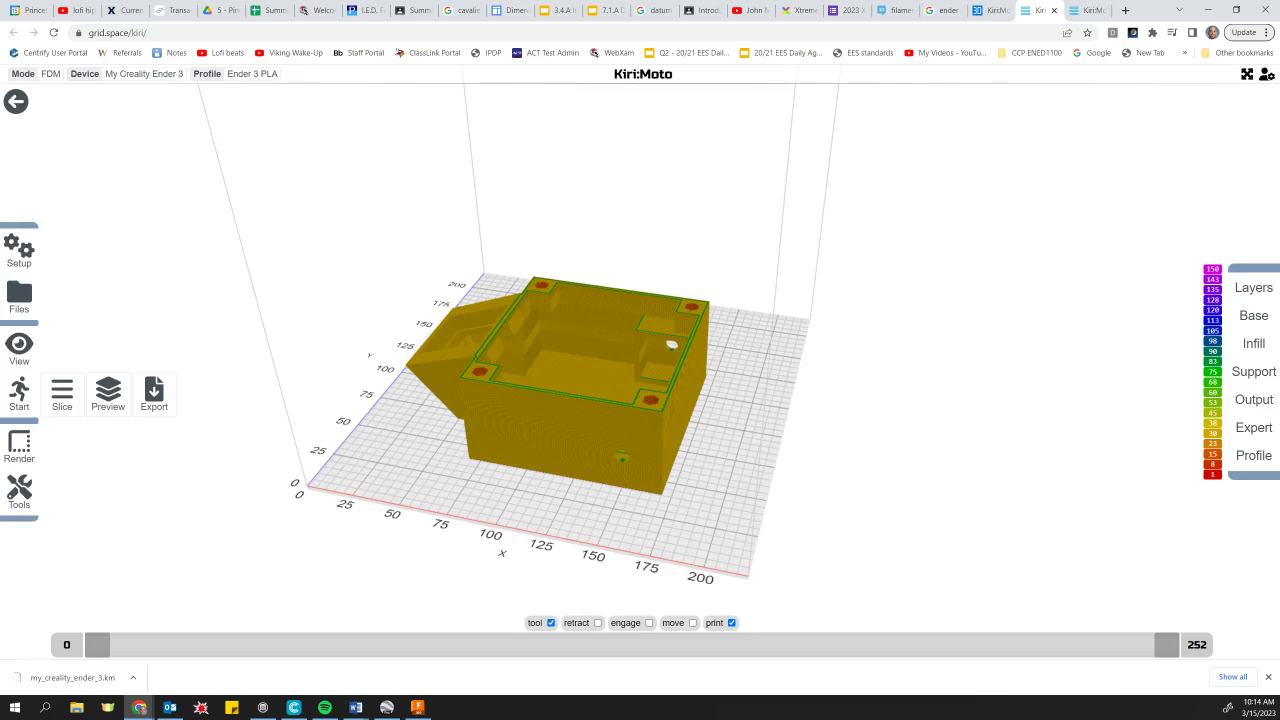